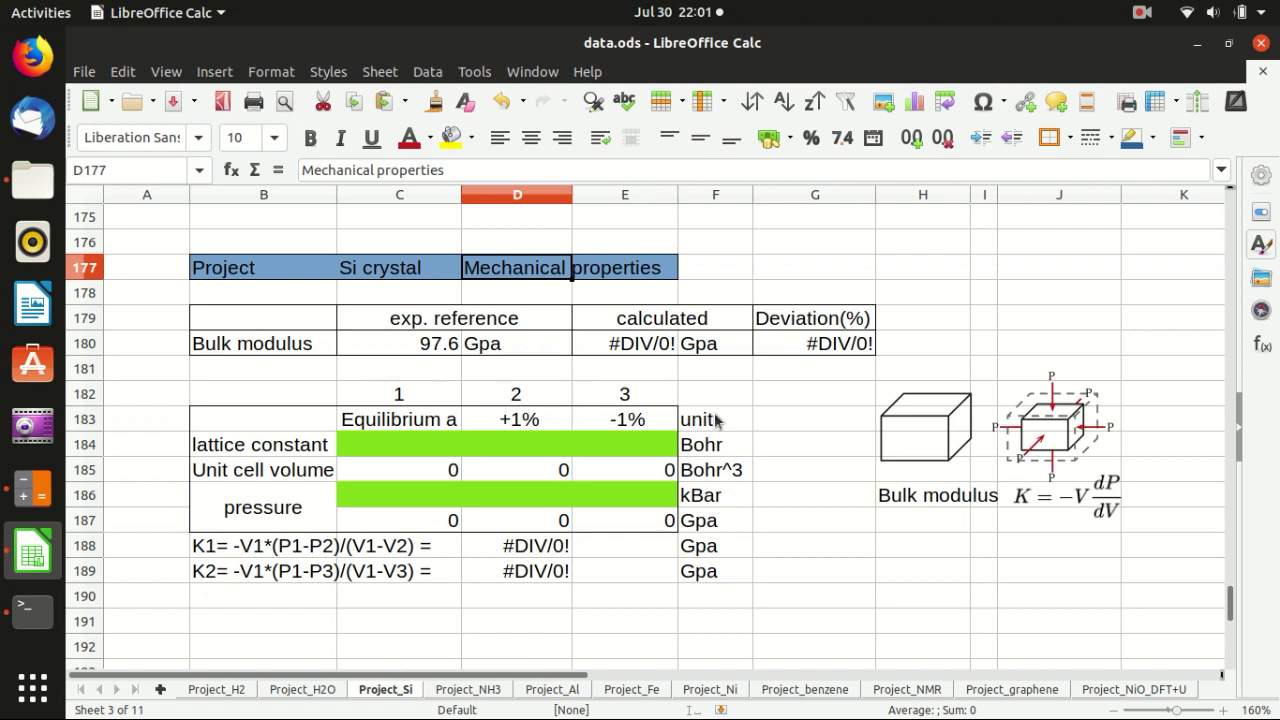
# - Point out the equilibrium lattice constant C184, pressure C186, the +1% inputs and the K1 formula
pyautogui.click(903, 400)
pyautogui.click(840, 400)
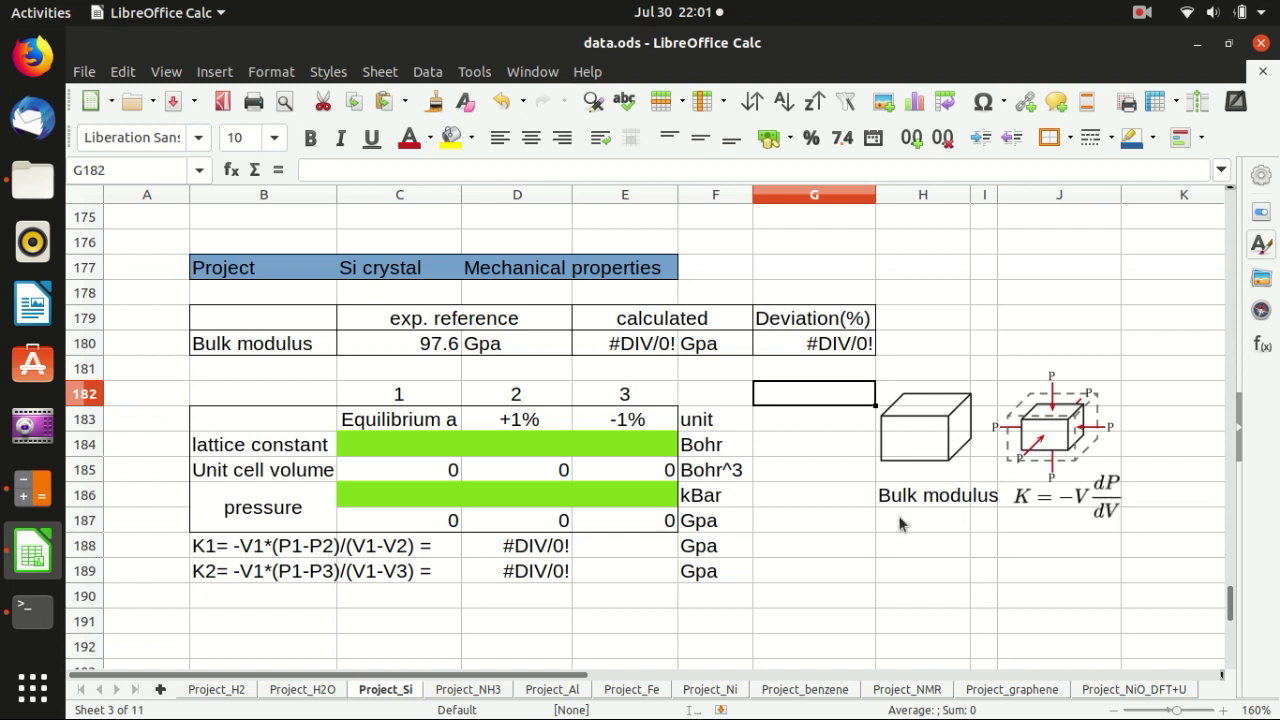
pyautogui.click(808, 497)
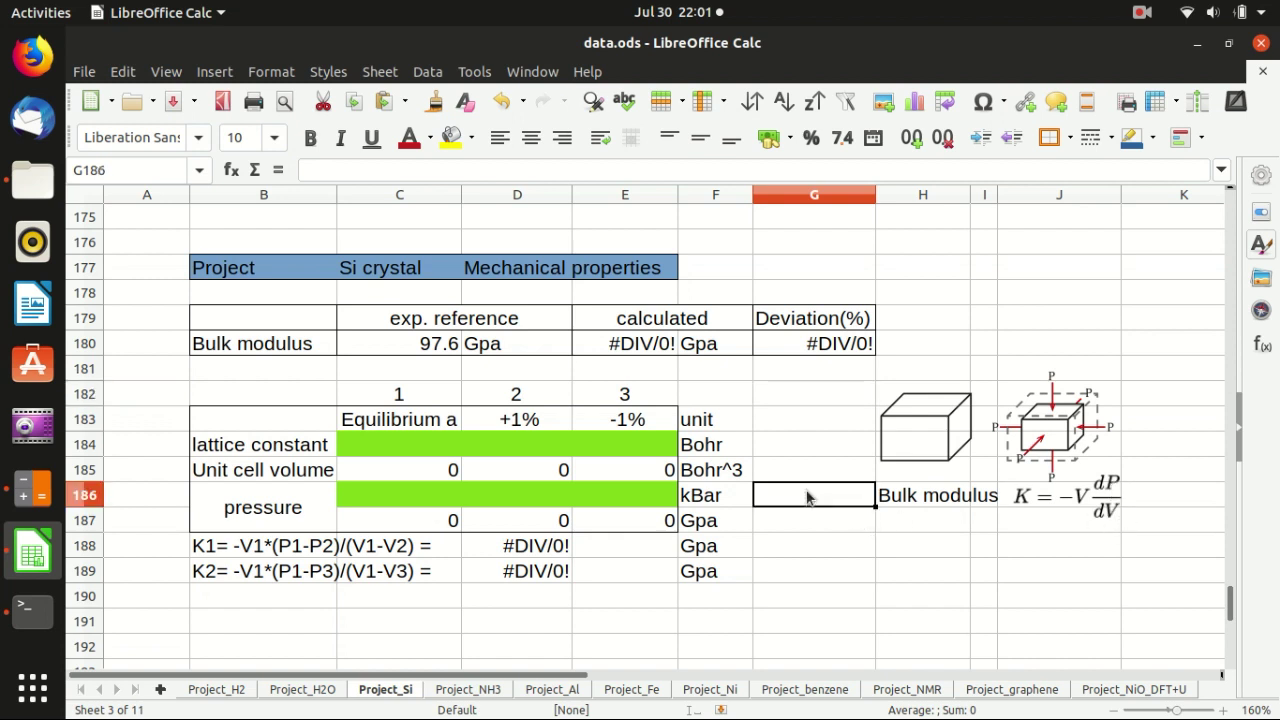
pyautogui.click(416, 450)
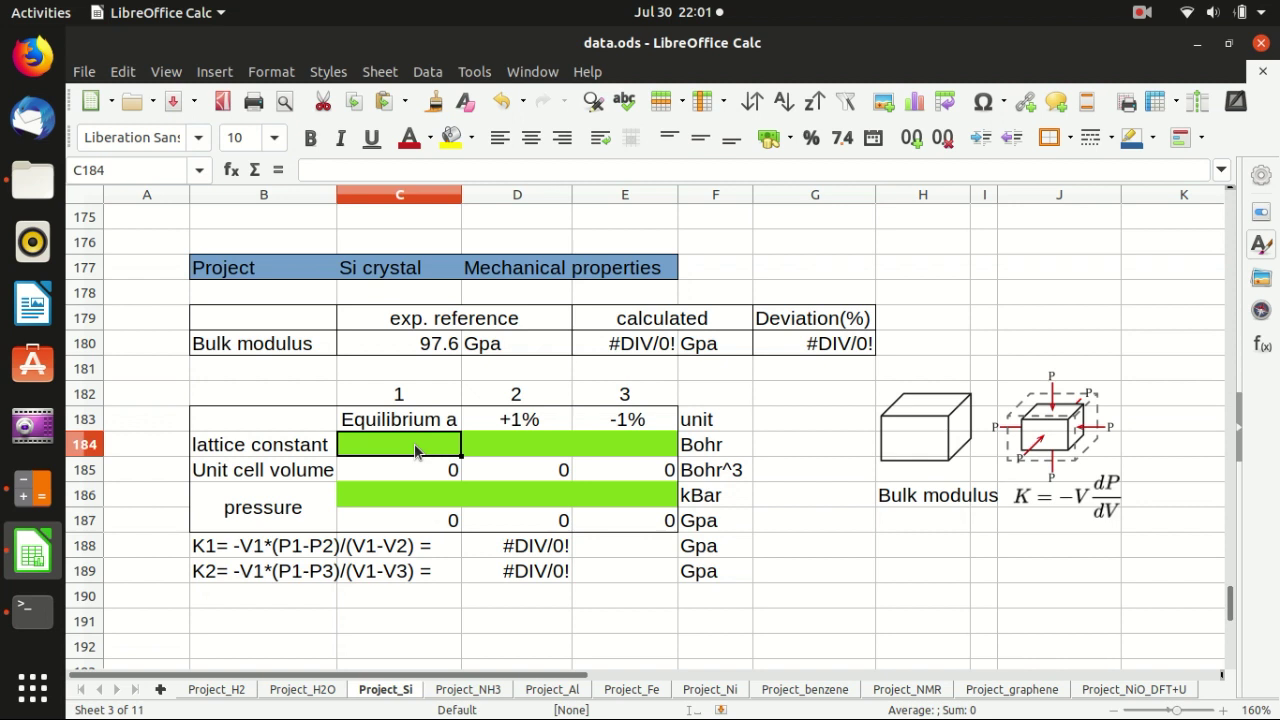
pyautogui.click(389, 508)
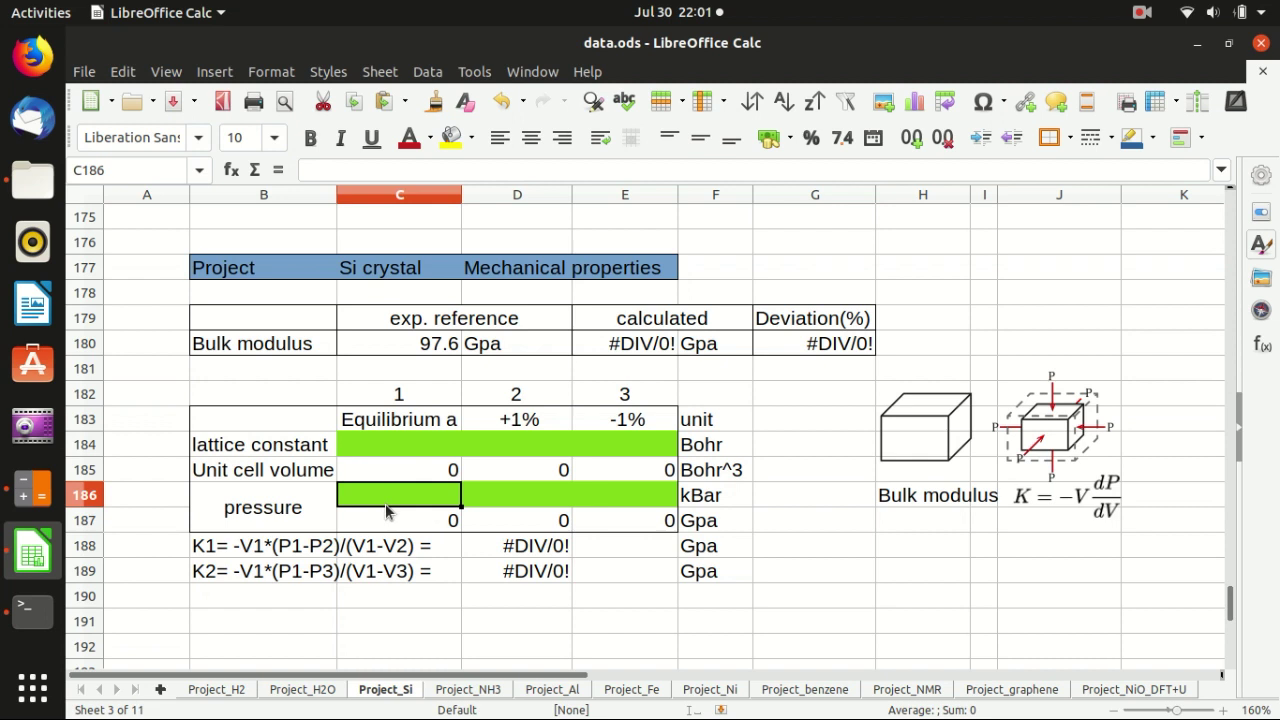
pyautogui.click(410, 446)
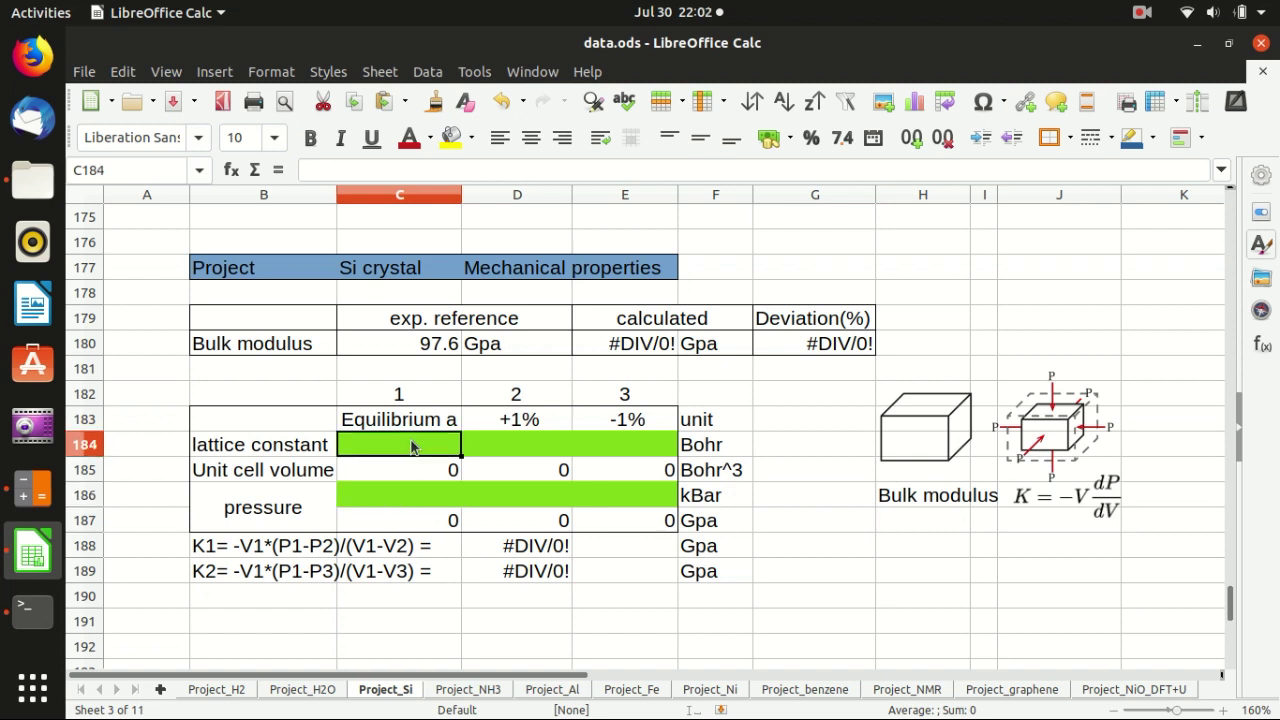
pyautogui.click(494, 444)
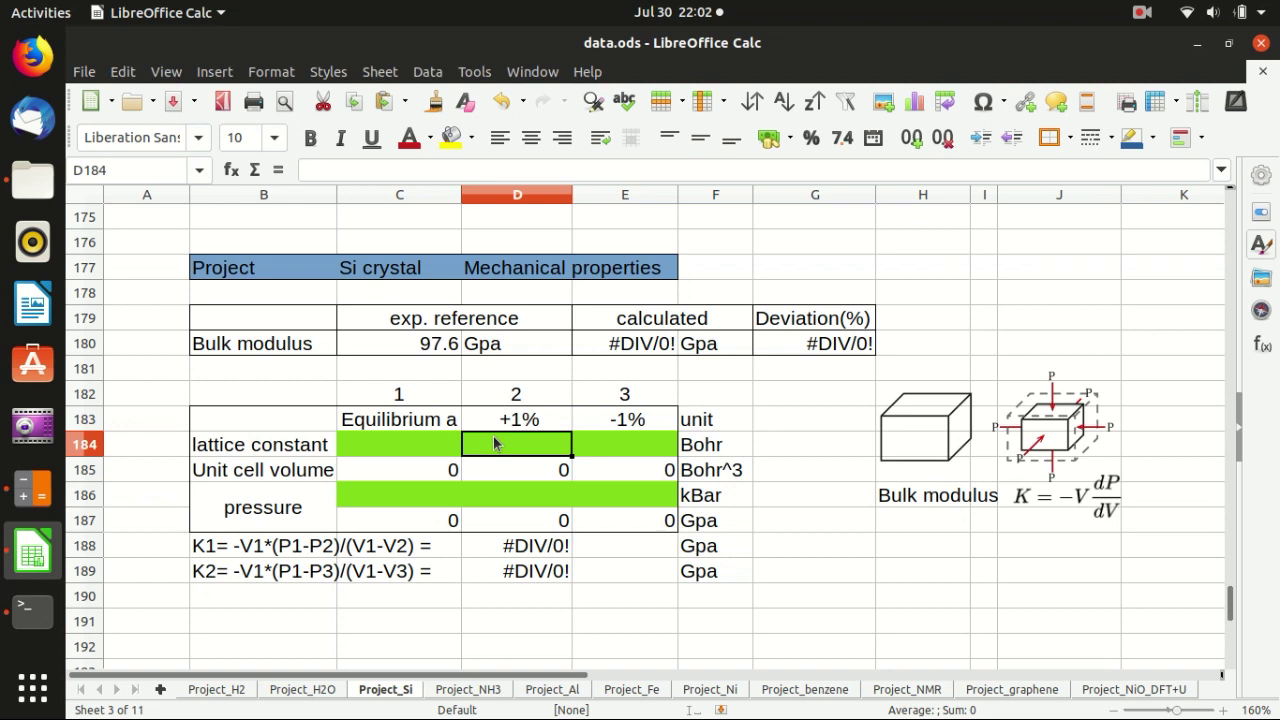
pyautogui.click(498, 494)
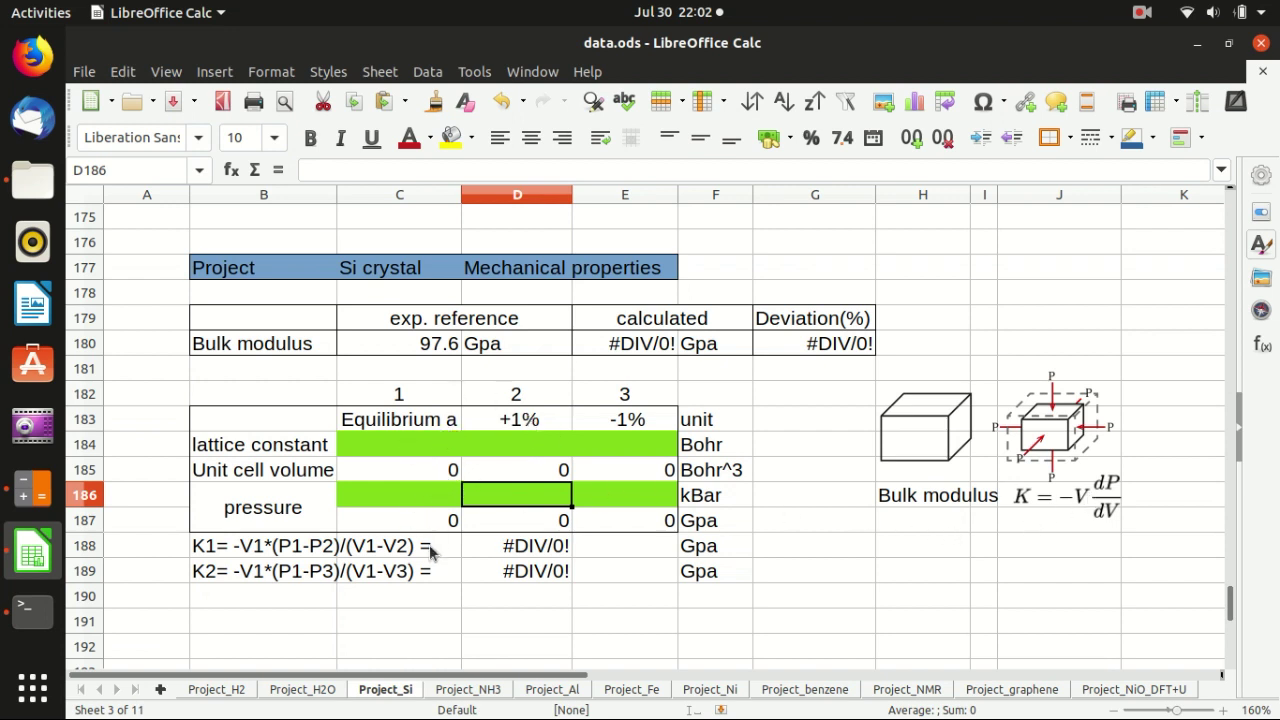
pyautogui.click(304, 546)
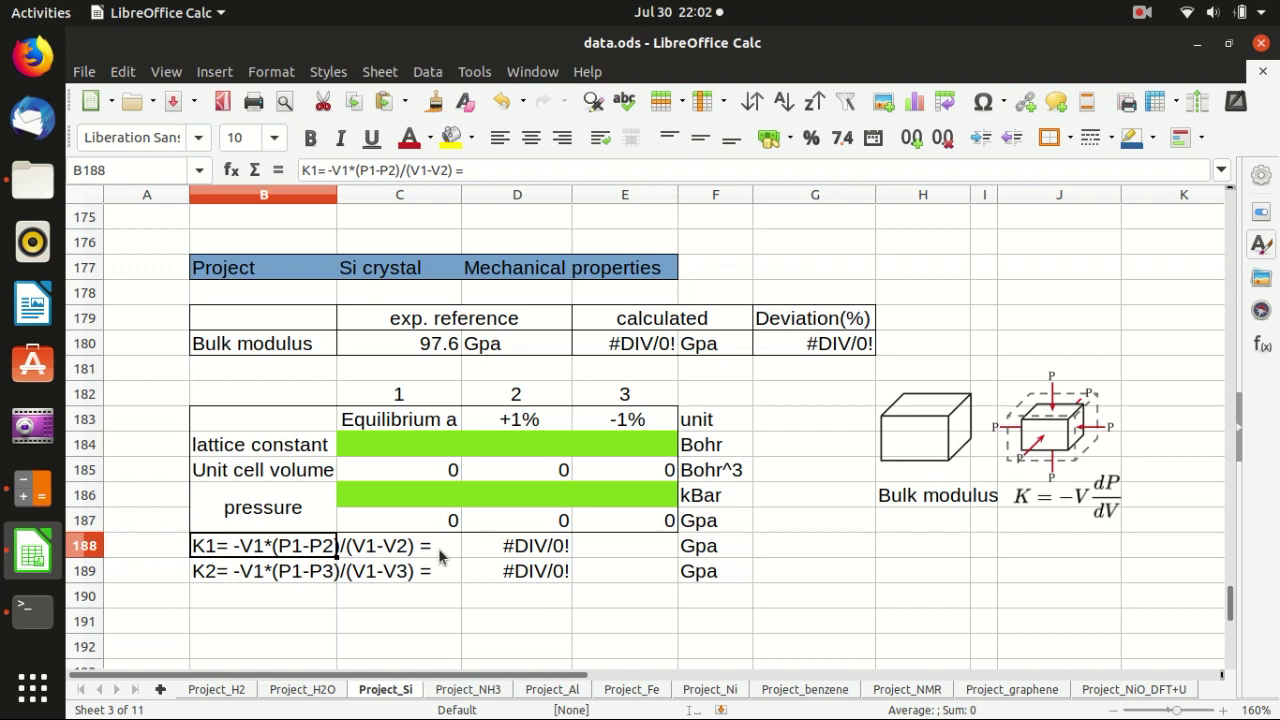
# - Walk through the equilibrium, +1% and -1% lattice constant and pressure cells again
pyautogui.click(625, 447)
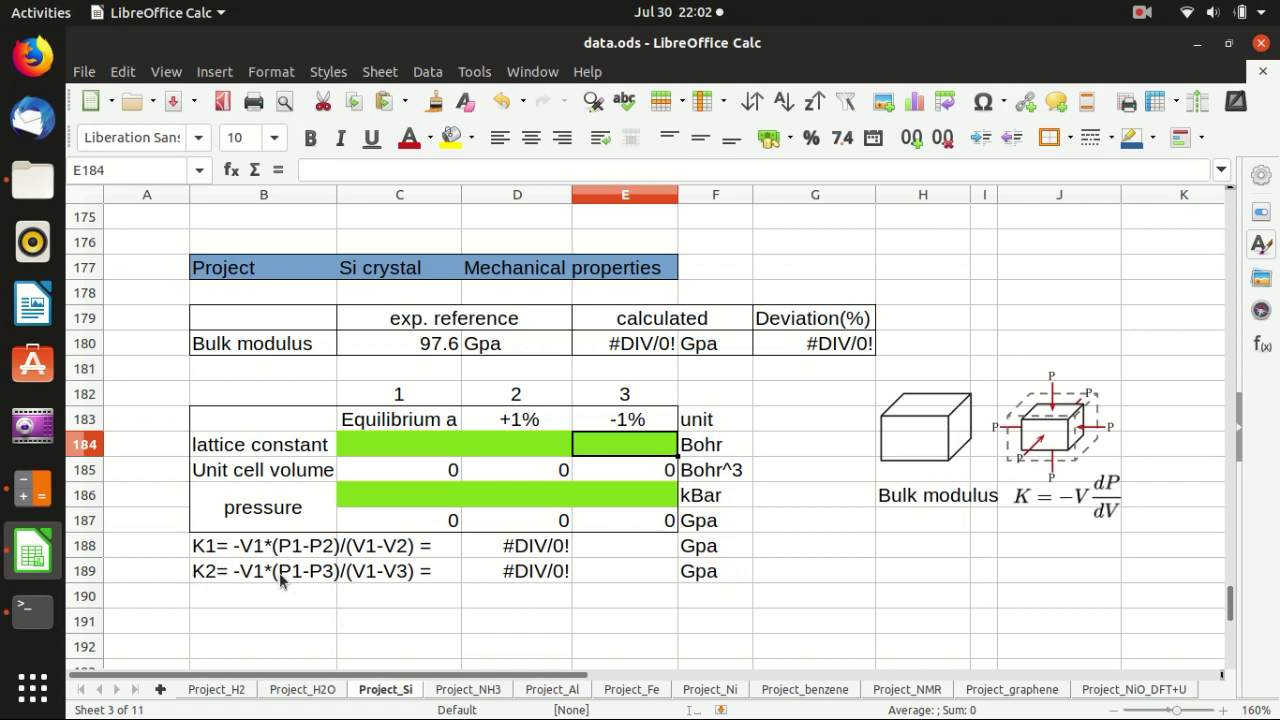
pyautogui.click(419, 445)
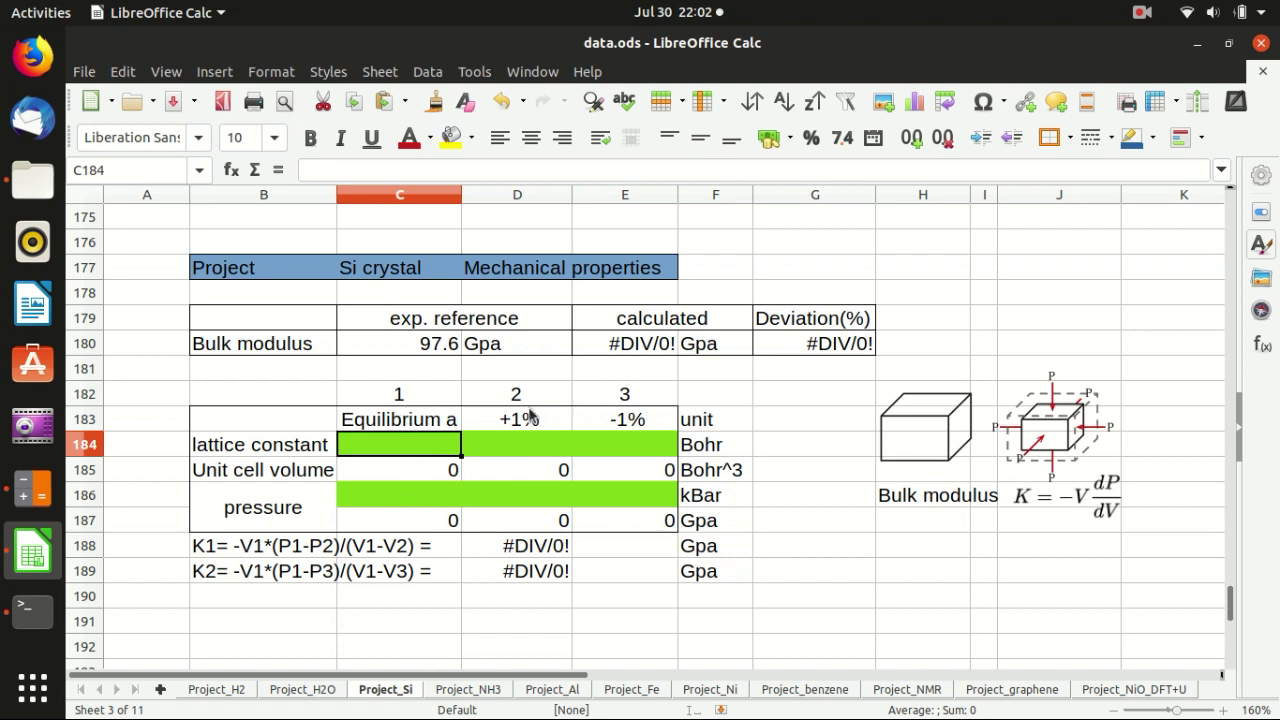
pyautogui.click(528, 451)
pyautogui.click(518, 500)
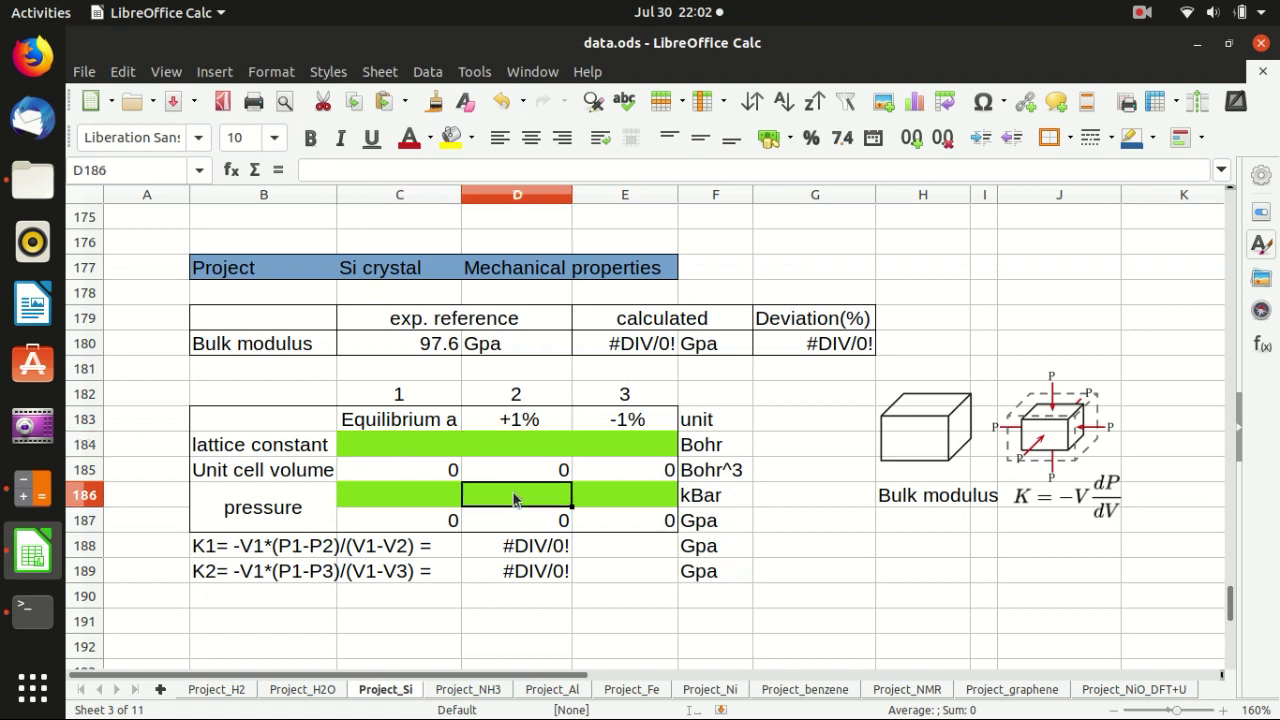
pyautogui.click(640, 452)
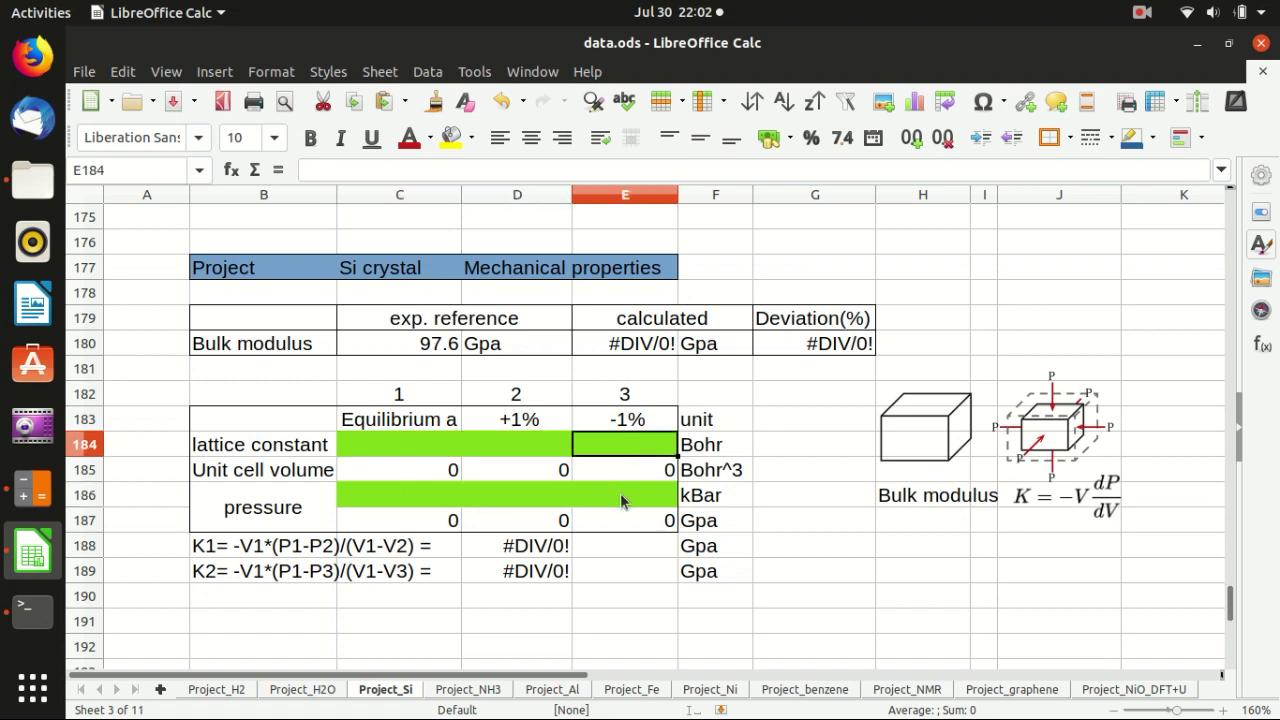
pyautogui.click(620, 493)
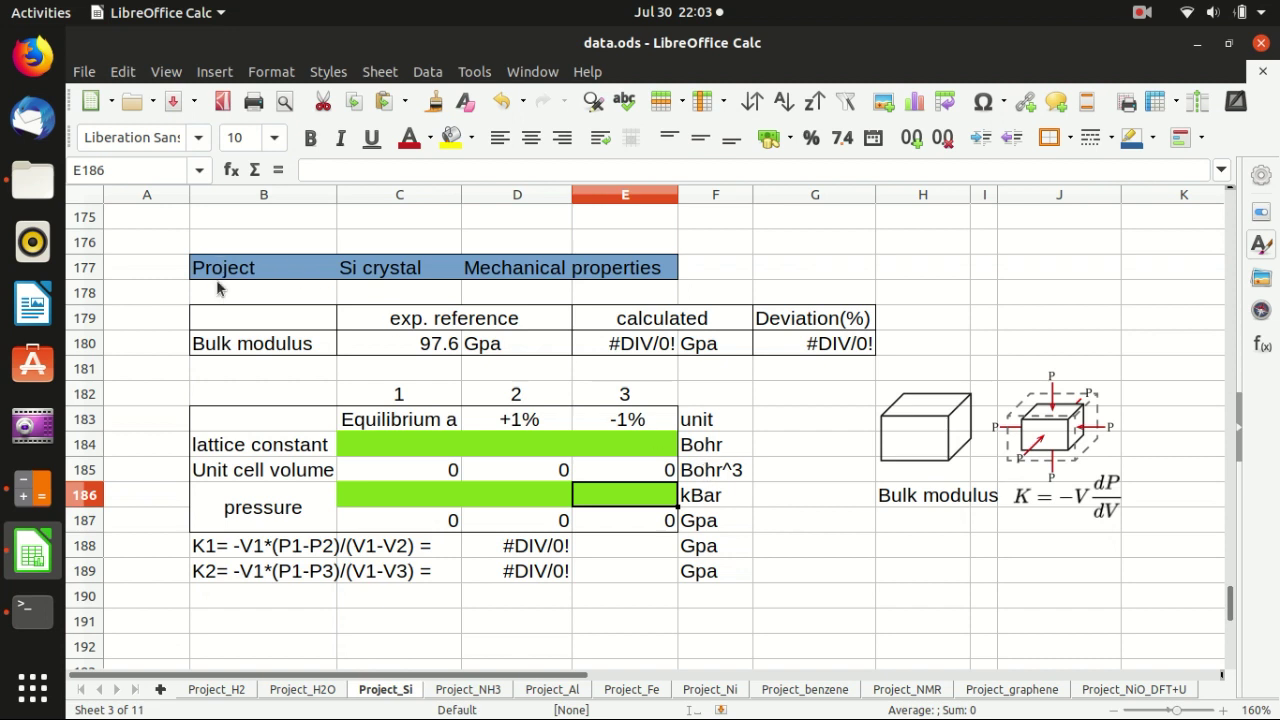
# - Review si.1_scf_equilibrium.in: tstress/tprnfor settings, ecutwfc 40, ecutrho 320 and the K_POINTS grid
pyautogui.click(26, 182)
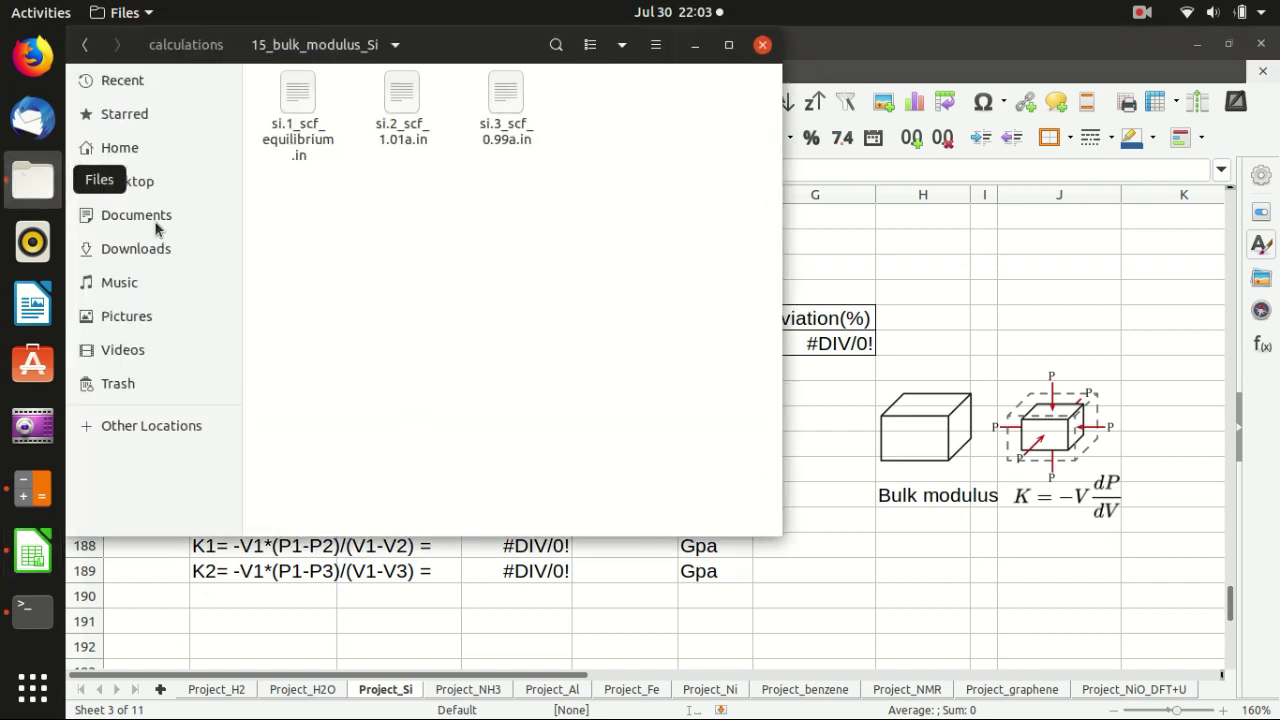
pyautogui.doubleClick(308, 110)
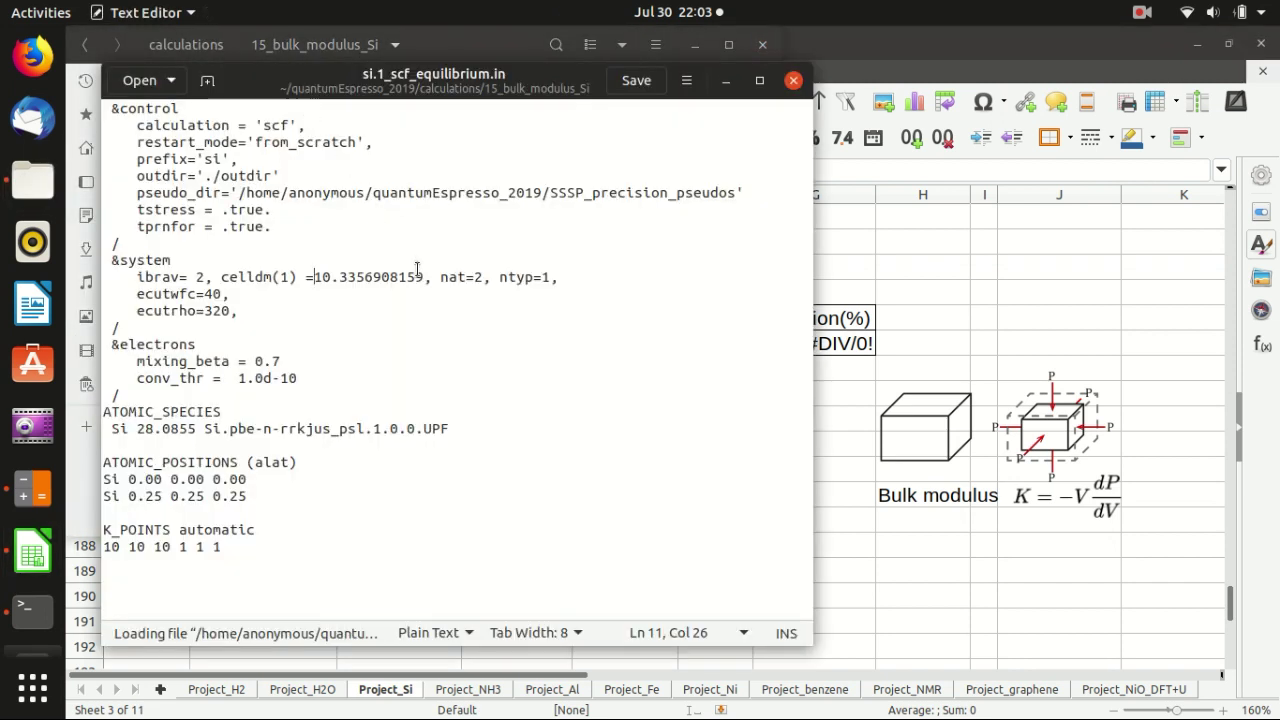
pyautogui.click(406, 277)
pyautogui.click(276, 226)
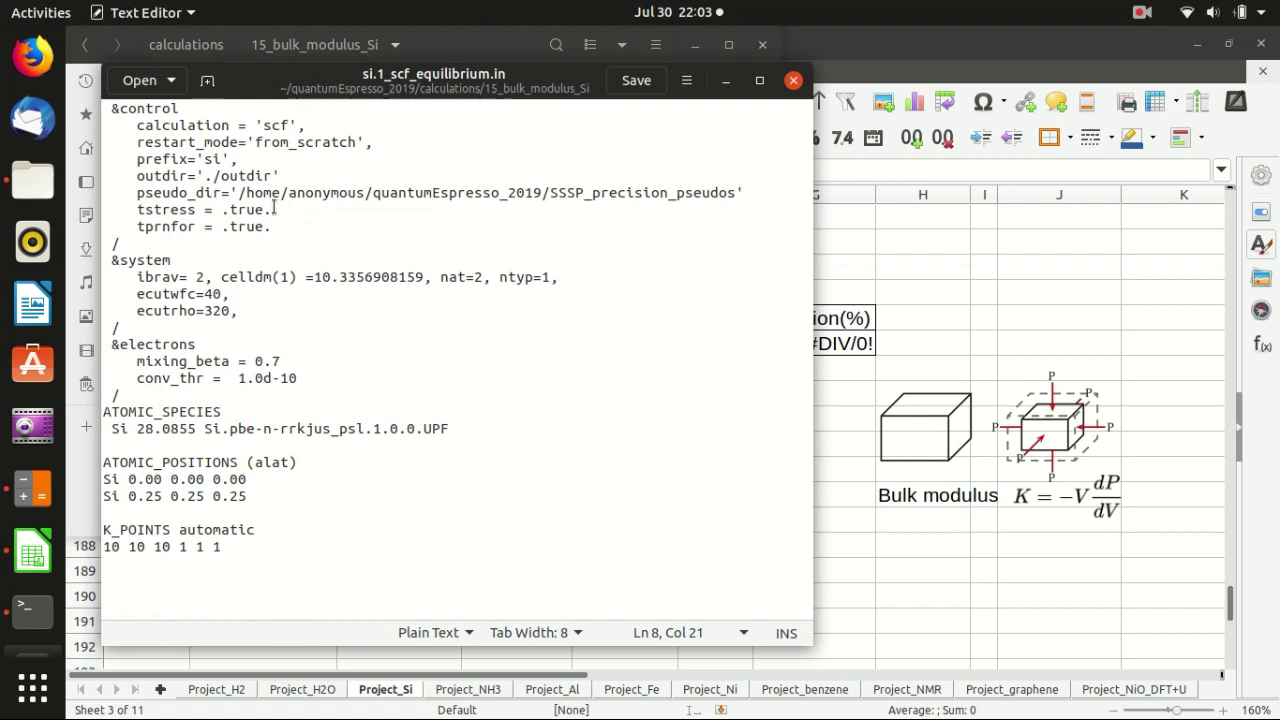
pyautogui.moveTo(271, 210); pyautogui.dragTo(134, 210)
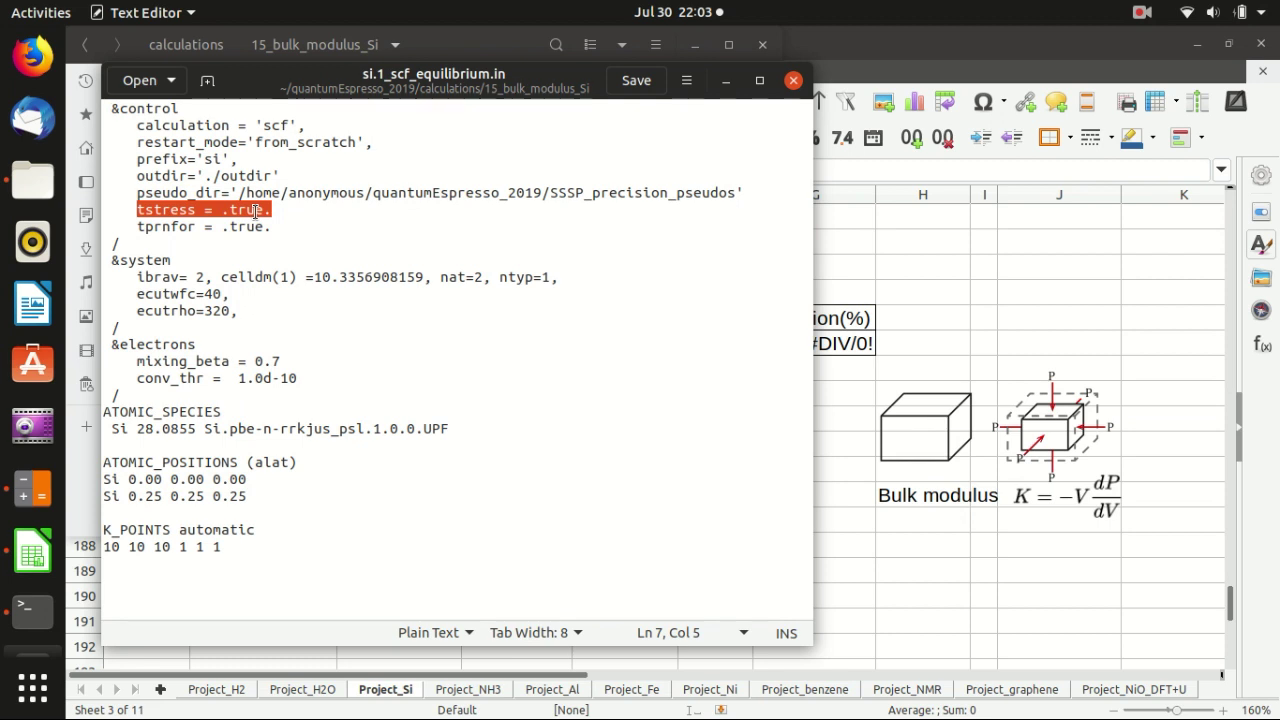
pyautogui.moveTo(271, 227); pyautogui.dragTo(135, 226)
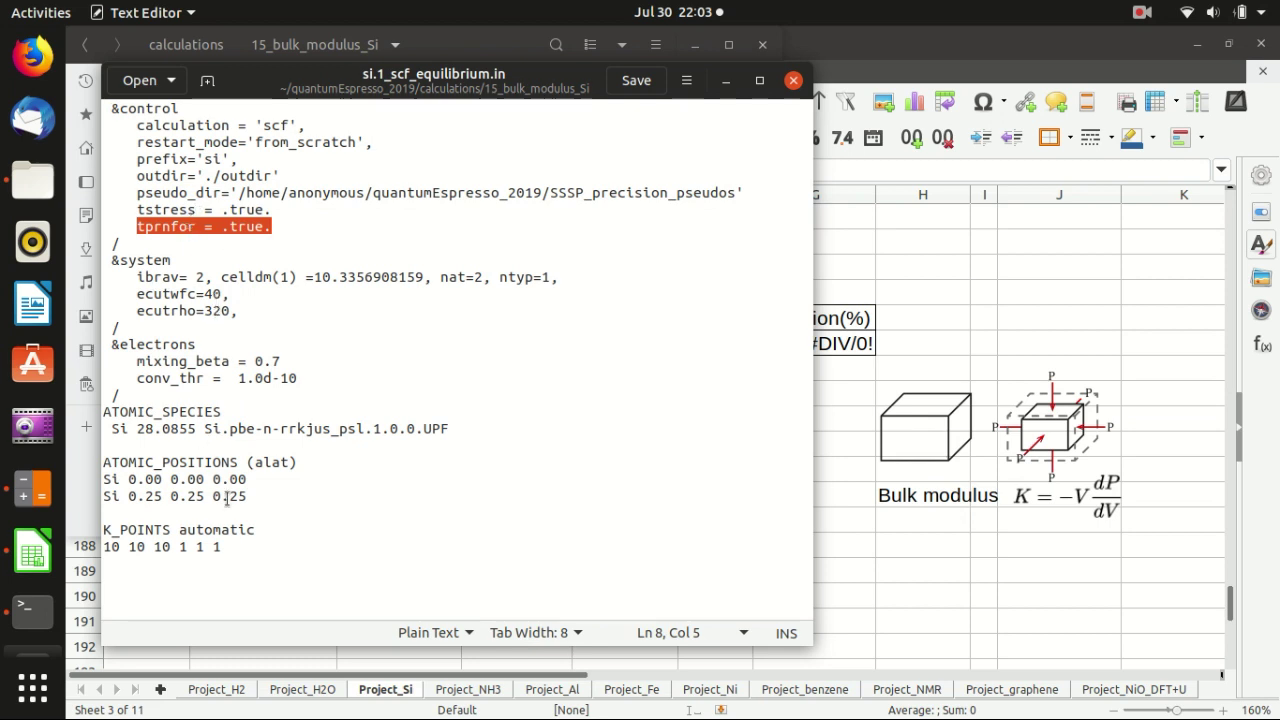
pyautogui.click(213, 295)
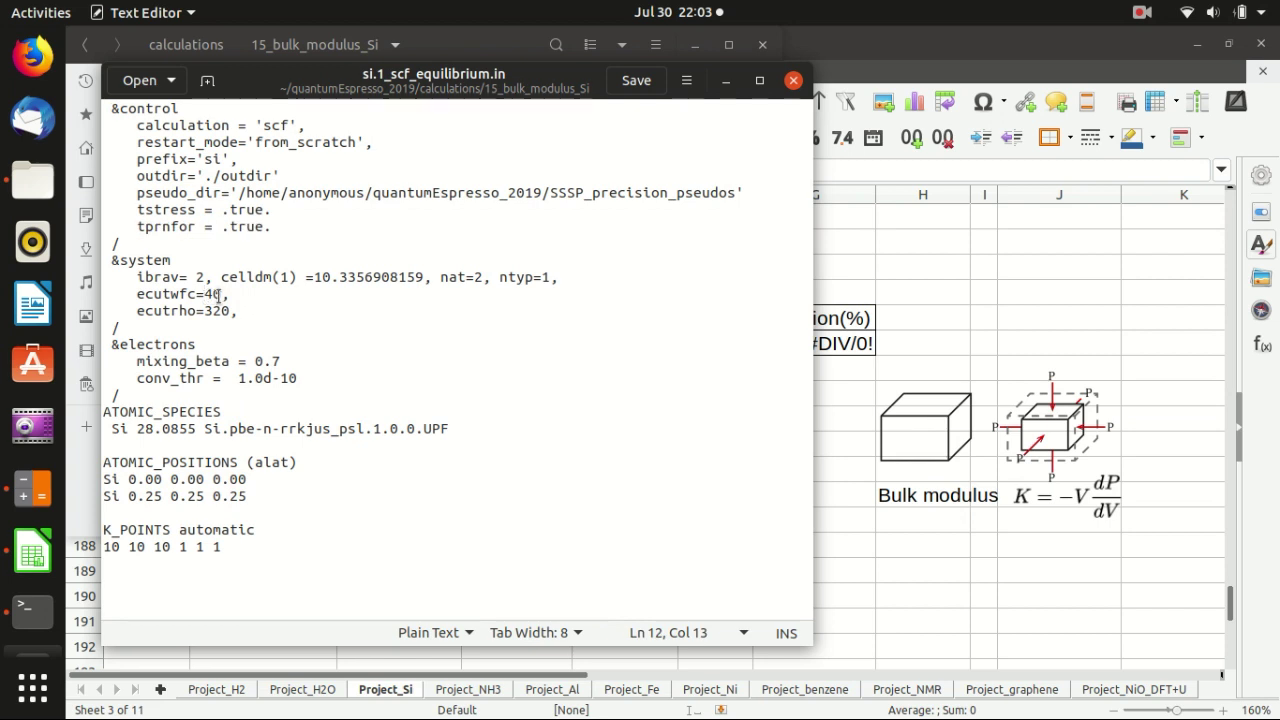
pyautogui.doubleClick(212, 295)
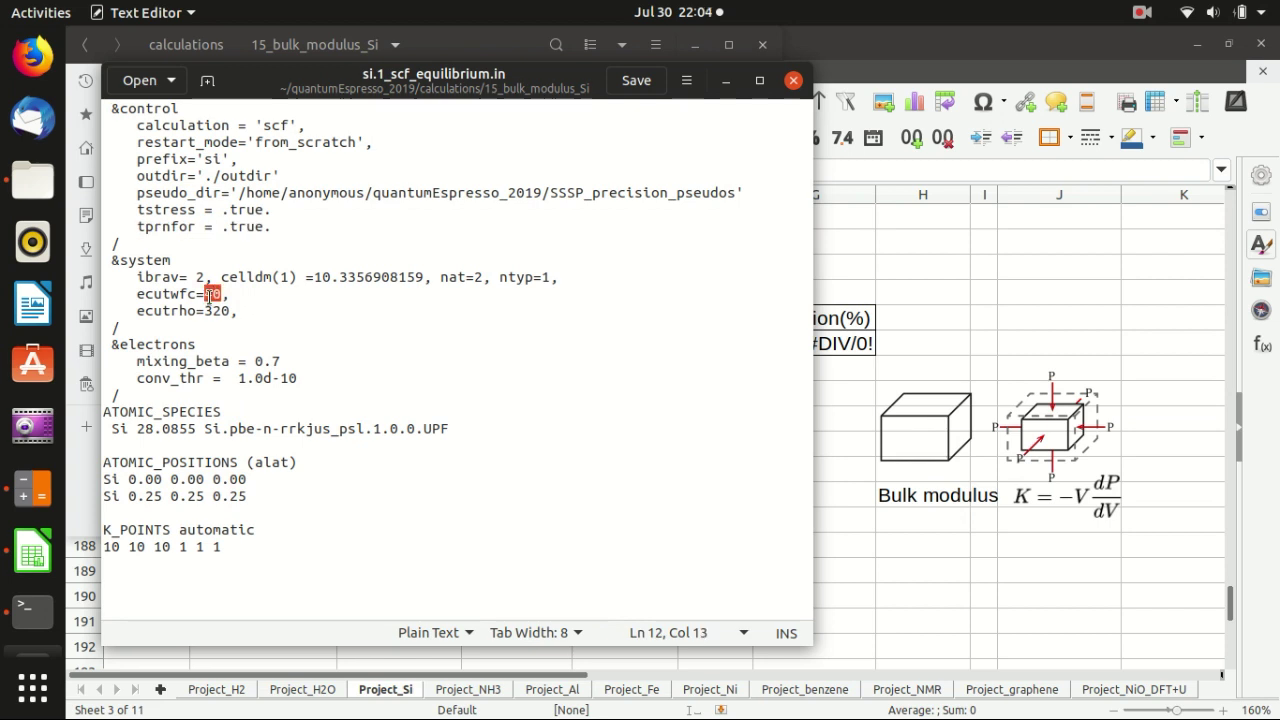
pyautogui.doubleClick(216, 311)
pyautogui.click(146, 548)
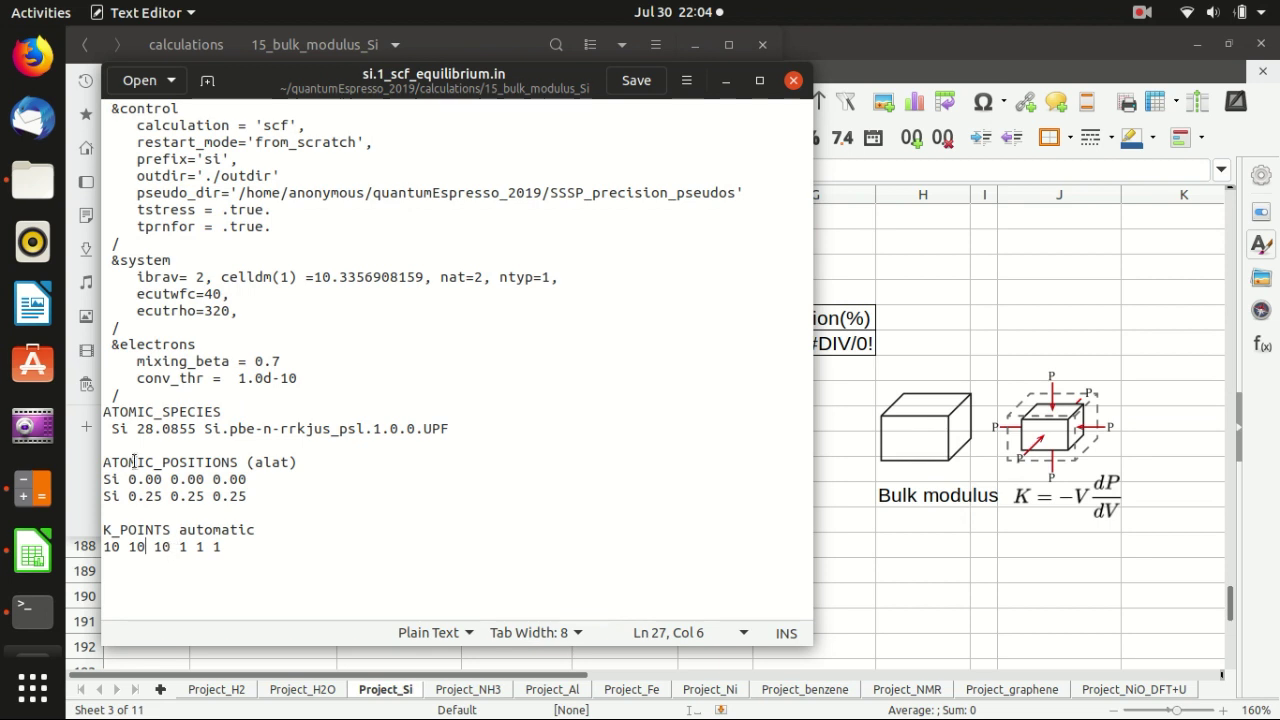
# - Copy the celldm(1) value 10.3356908159 into cell C184
pyautogui.moveTo(314, 279); pyautogui.dragTo(422, 281)
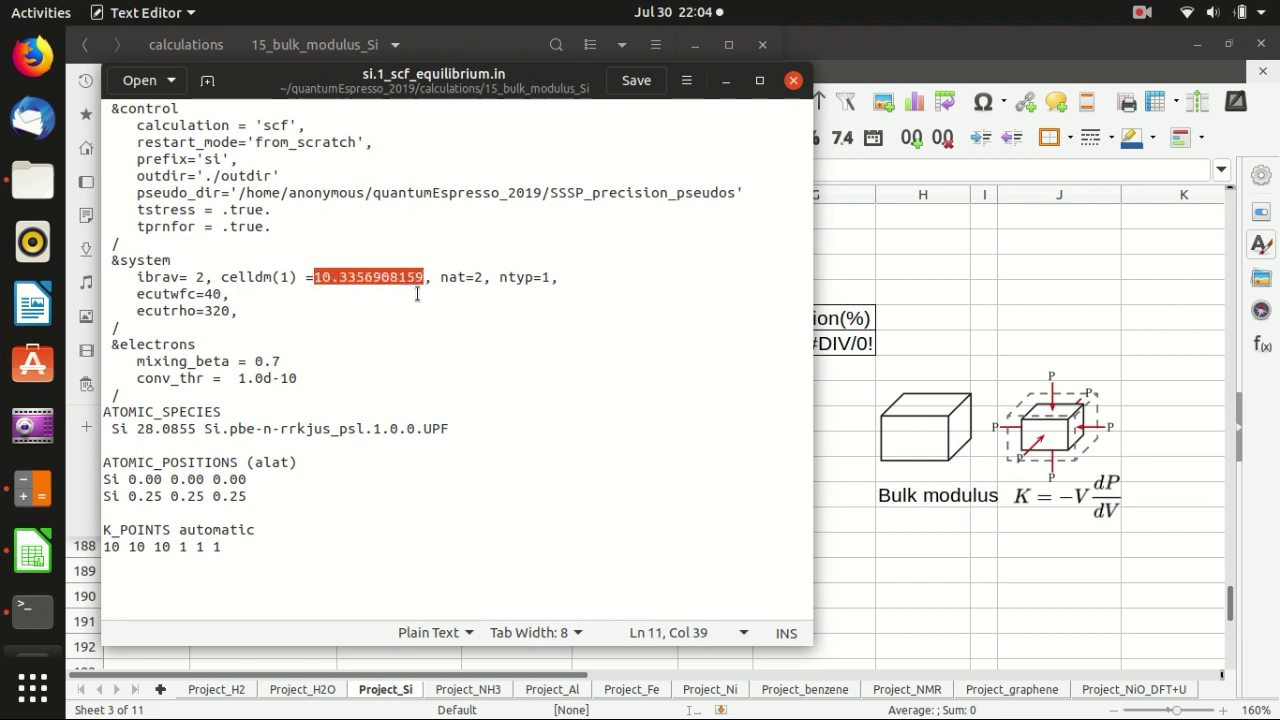
pyautogui.click(793, 80)
pyautogui.click(836, 308)
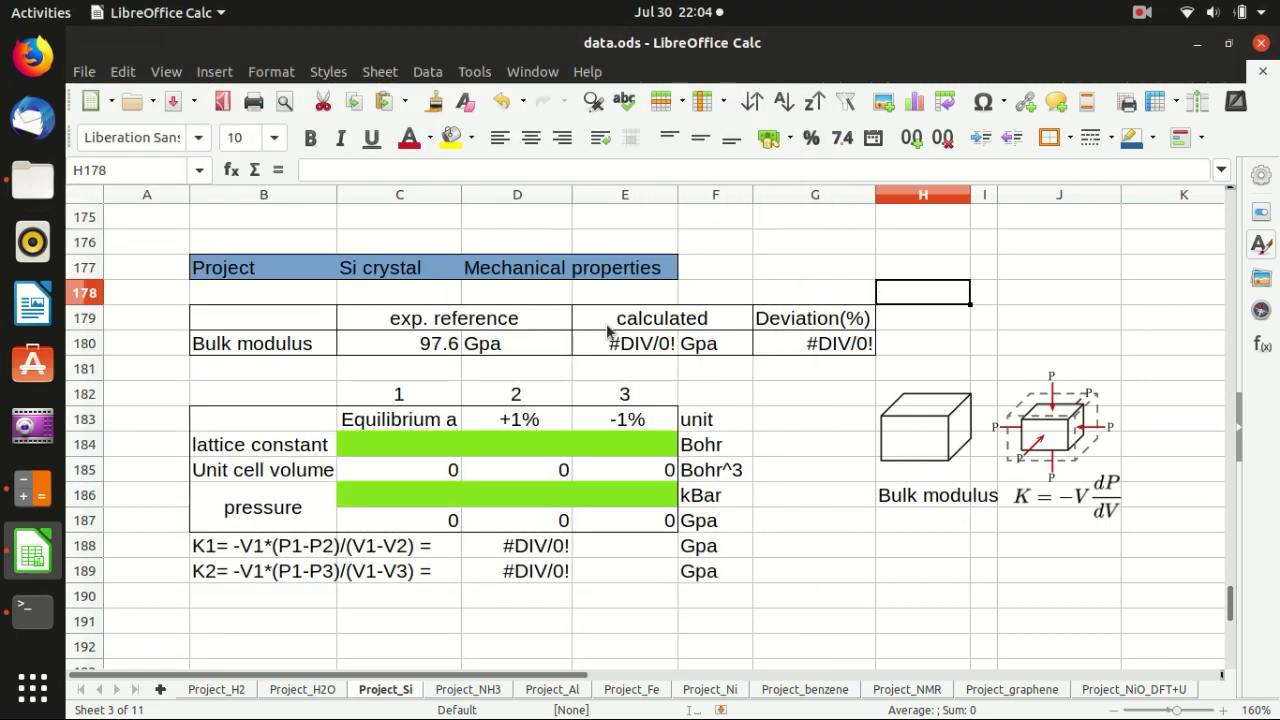
pyautogui.click(405, 450)
pyautogui.write('10.3356908159')
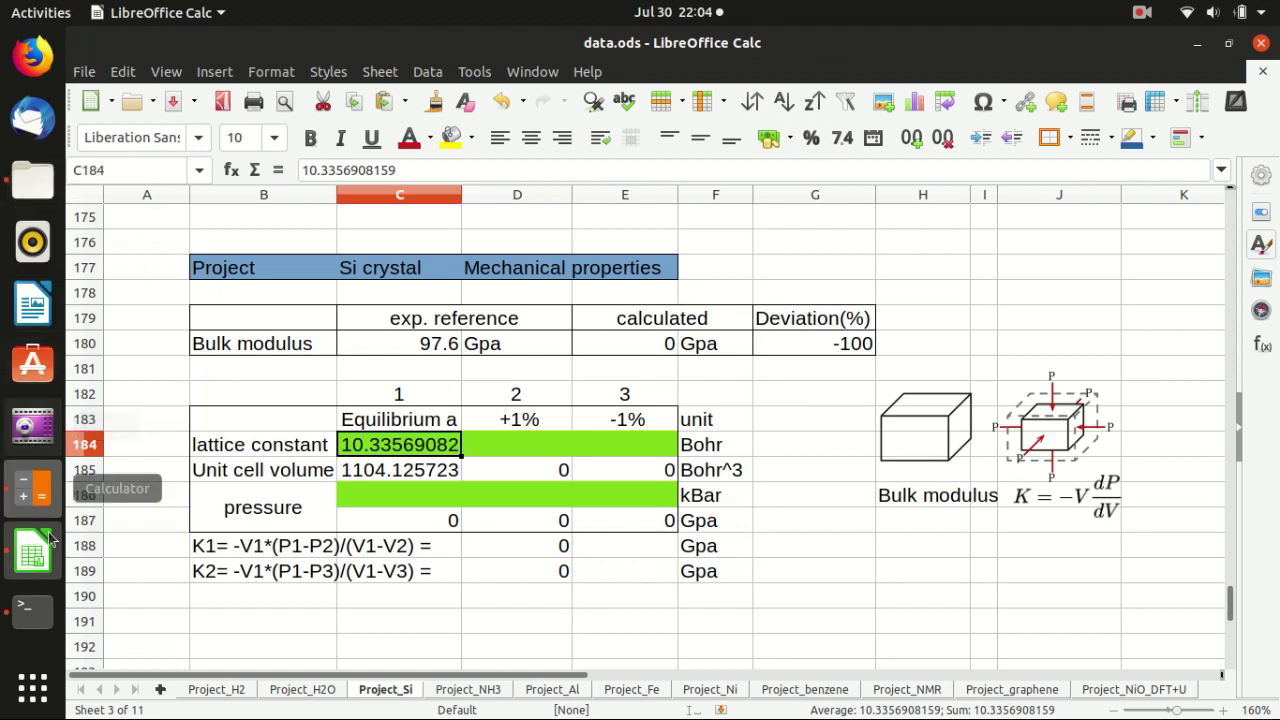
# - Rerun the mpirun pw.x equilibrium SCF calculation in Terminal
pyautogui.click(33, 607)
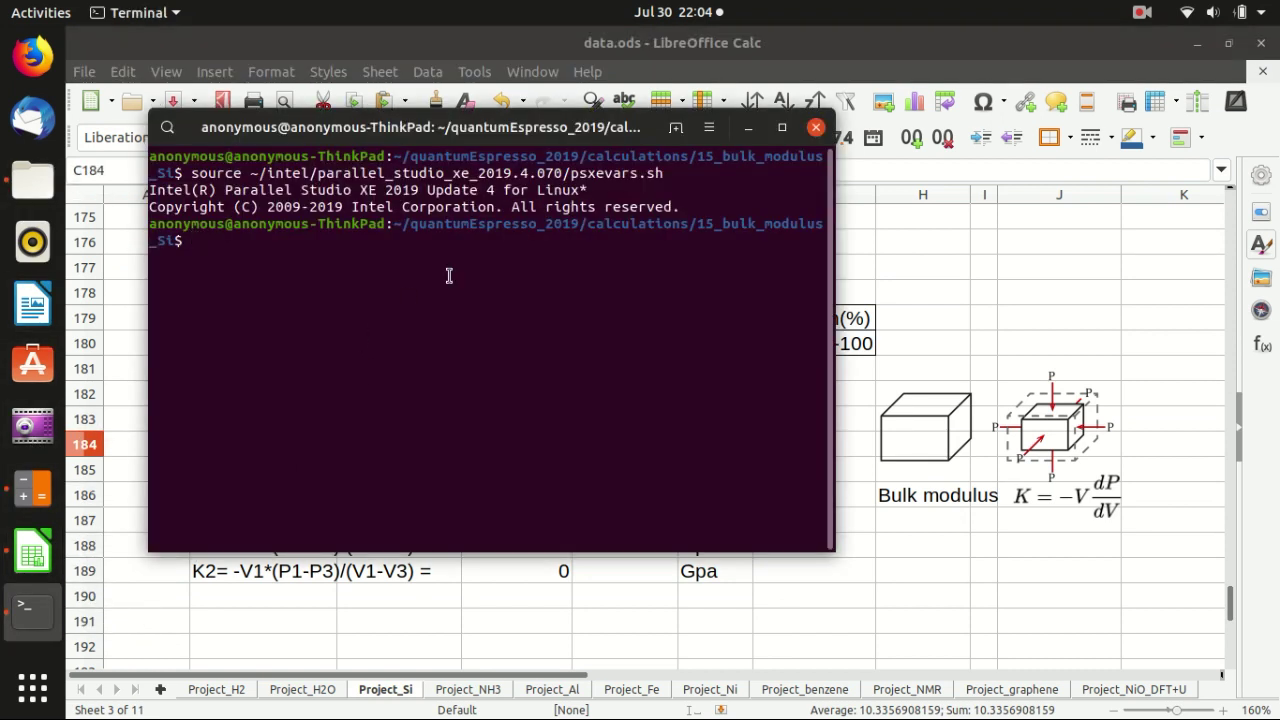
pyautogui.press('Up')
pyautogui.press('Up')
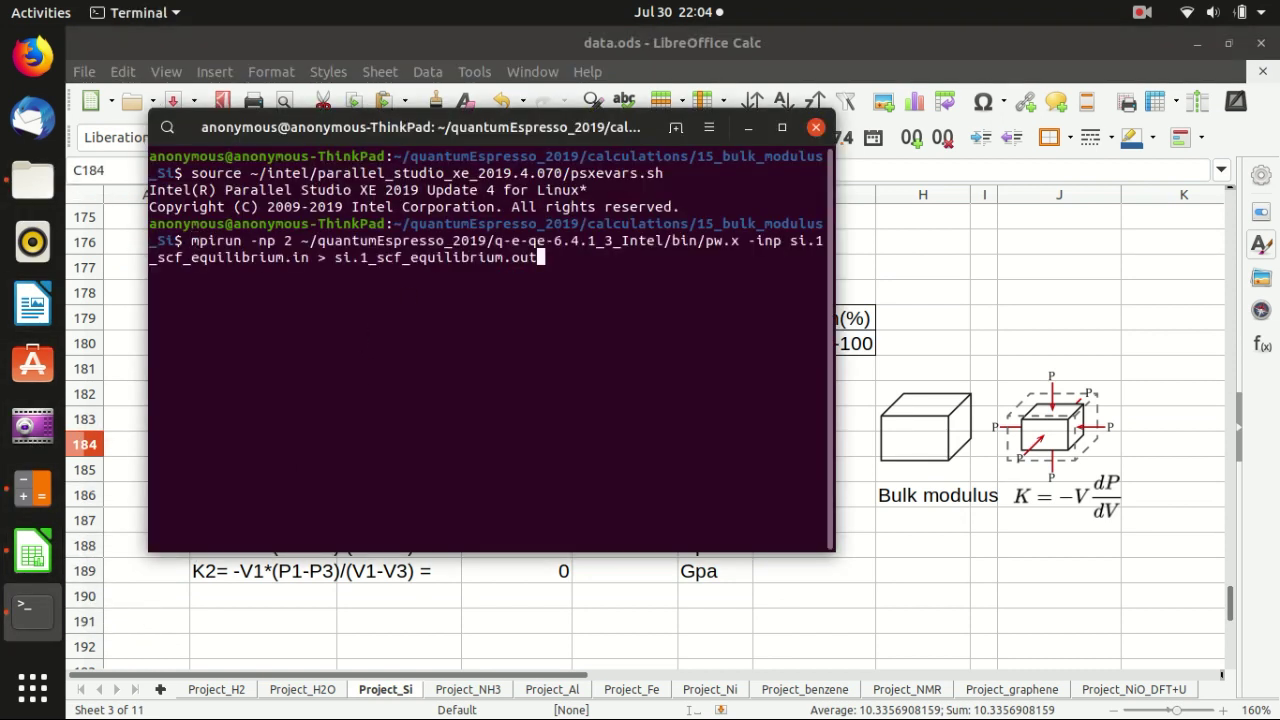
pyautogui.press('Return')
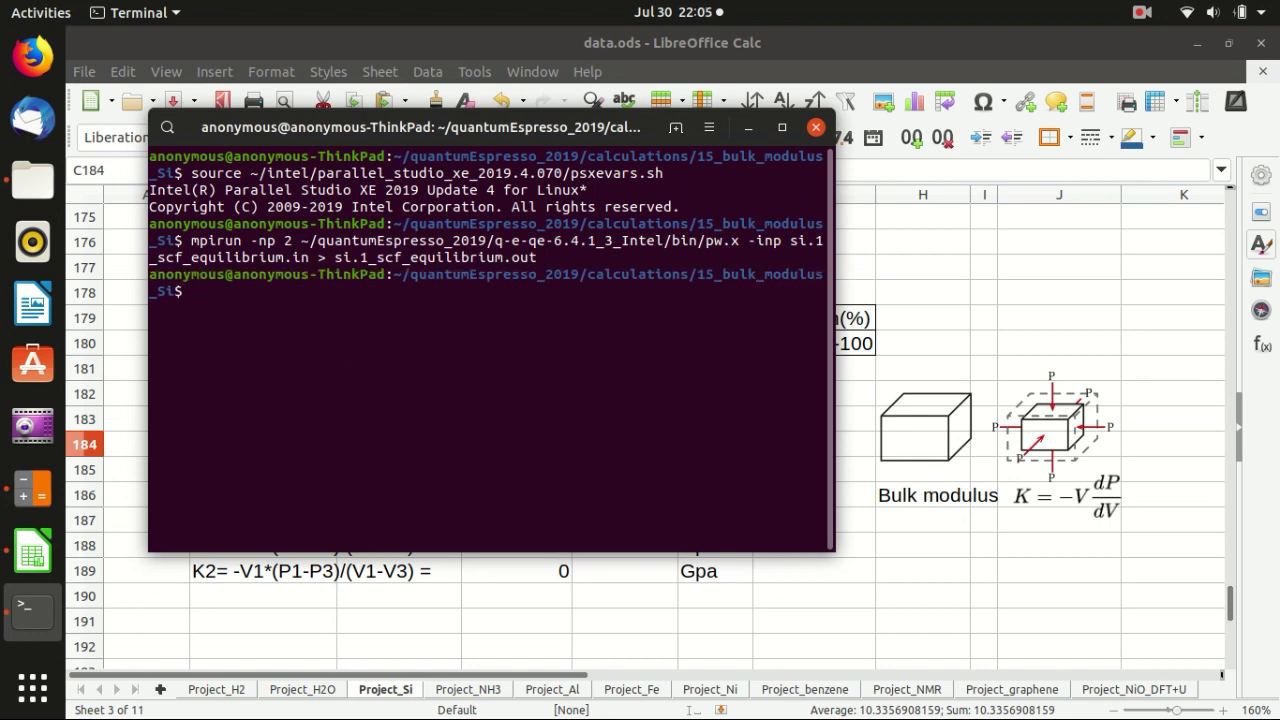
# - Select the -0.06 kbar total pressure in si.1_scf_equilibrium.out and choose cell C186
pyautogui.click(33, 180)
pyautogui.doubleClick(475, 95)
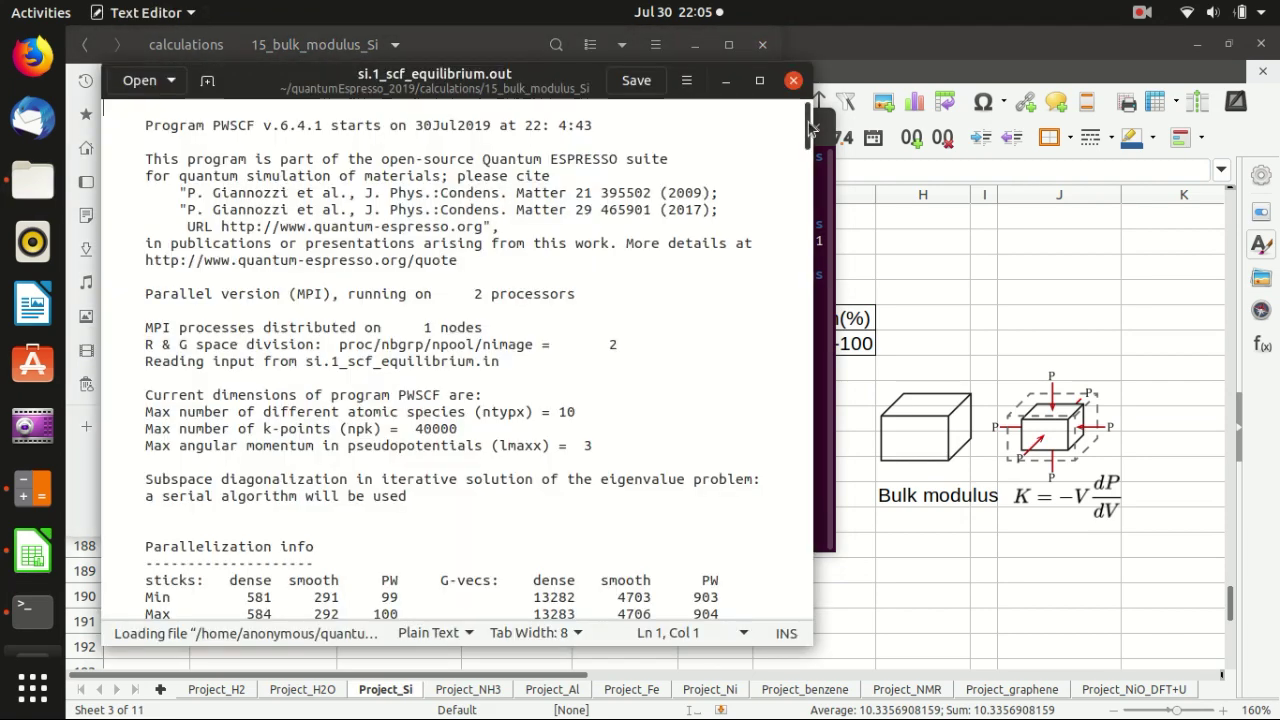
pyautogui.moveTo(812, 125); pyautogui.dragTo(800, 510)
pyautogui.click(725, 372)
pyautogui.click(621, 372)
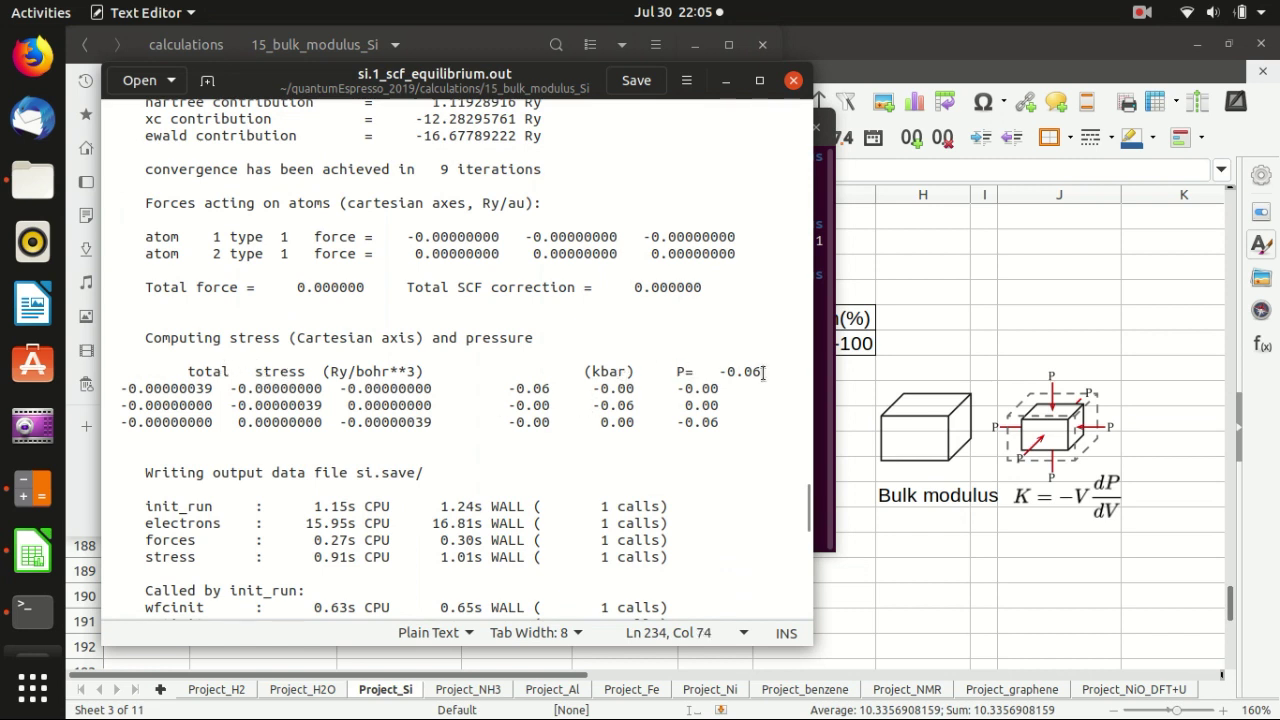
pyautogui.moveTo(762, 372); pyautogui.dragTo(717, 374)
pyautogui.hotkey('ctrl', 'c')
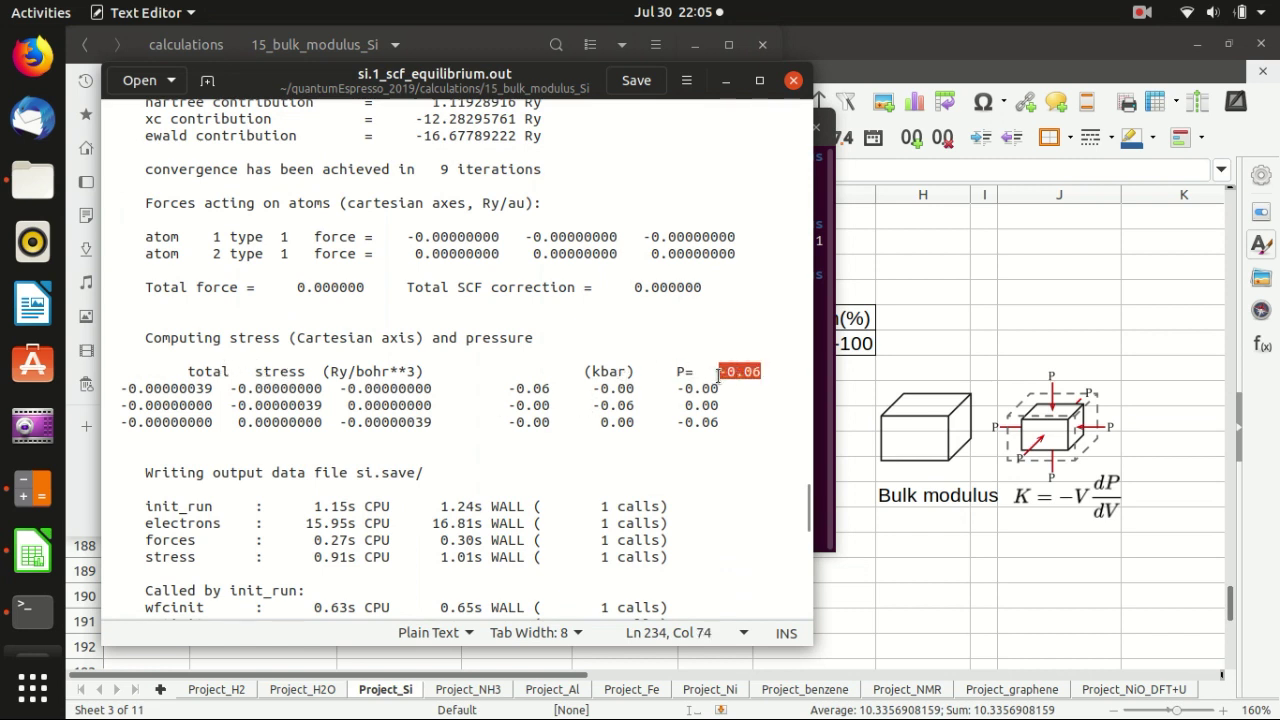
pyautogui.click(953, 308)
pyautogui.click(380, 497)
# - Paste -0.06 kbar into C186 and check the pressure unit, GPa conversion and K2 formulas
pyautogui.hotkey('ctrl', 'v')
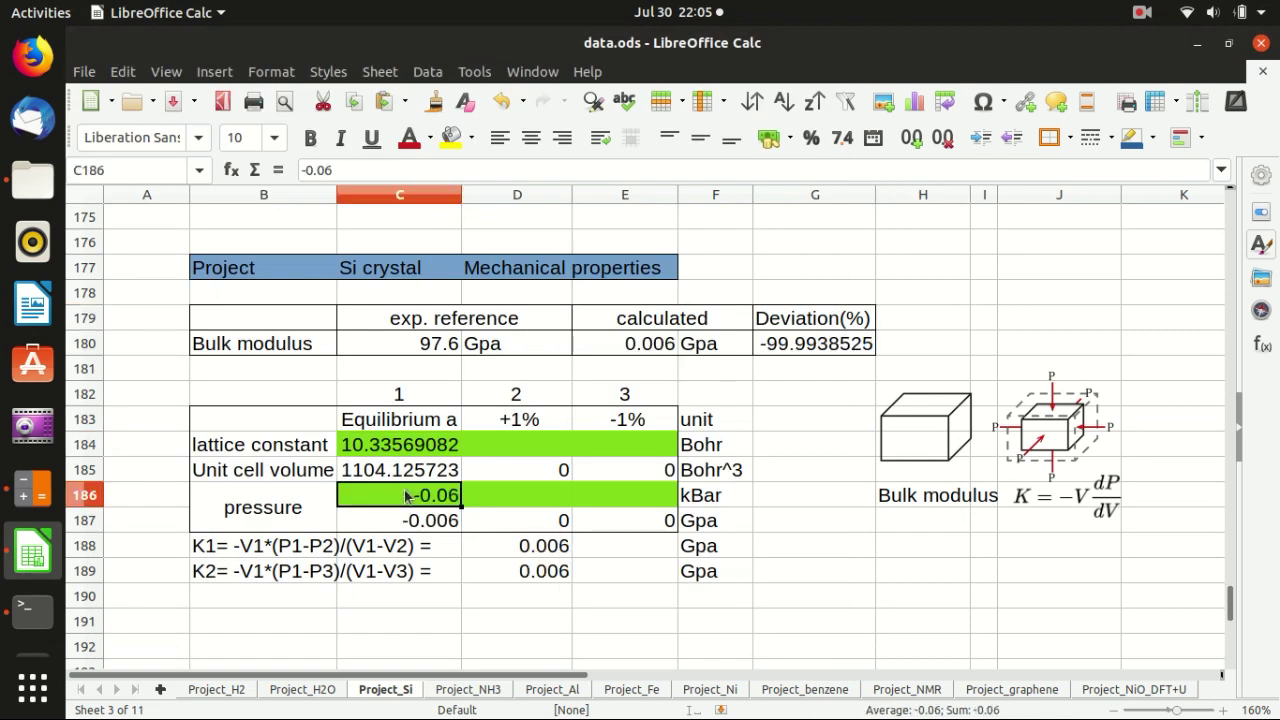
pyautogui.click(698, 500)
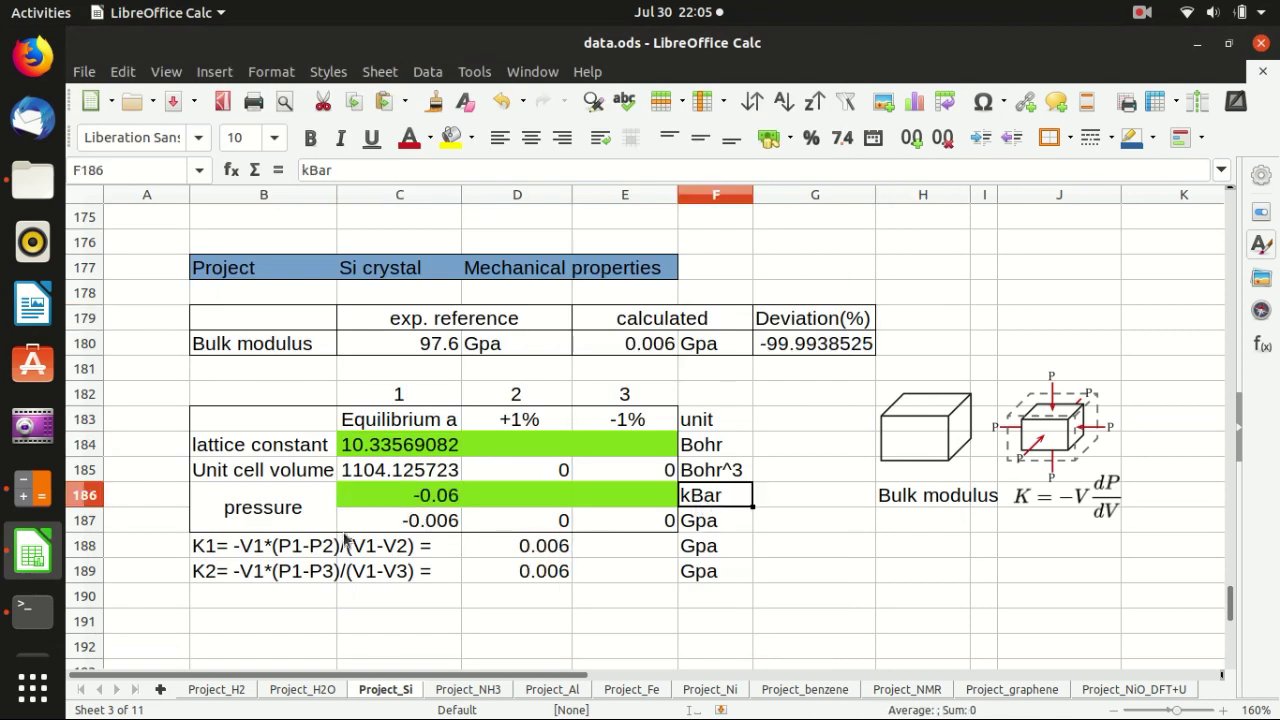
pyautogui.click(412, 527)
pyautogui.click(418, 500)
pyautogui.click(418, 521)
pyautogui.click(412, 565)
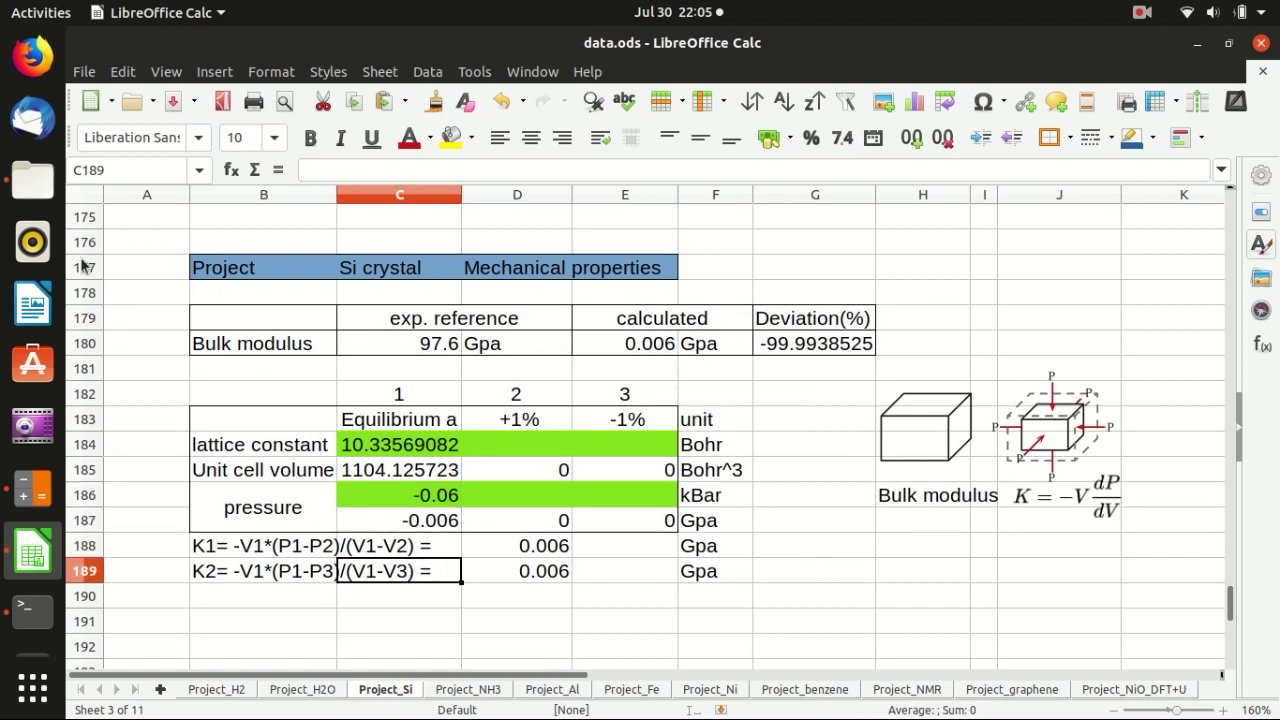
pyautogui.click(33, 180)
pyautogui.click(546, 292)
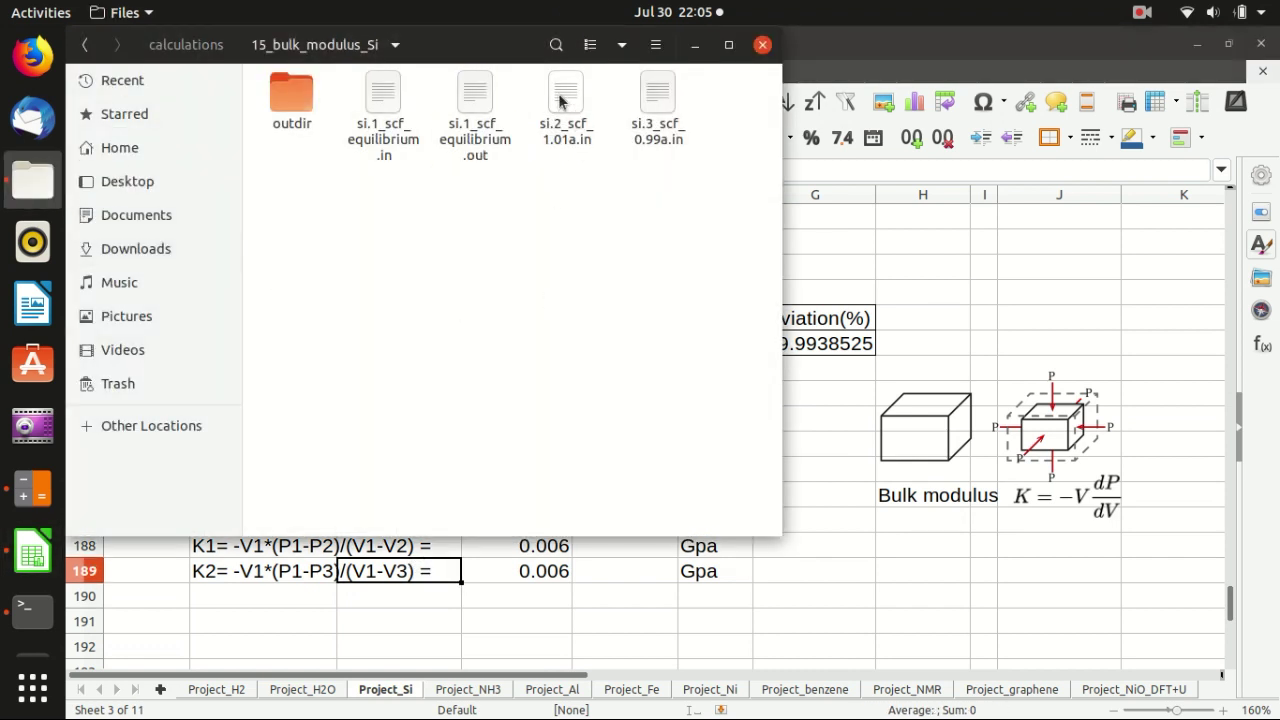
# - Reopen si.1_scf_equilibrium.in and select its celldm(1) value 10.3356908159
pyautogui.doubleClick(377, 104)
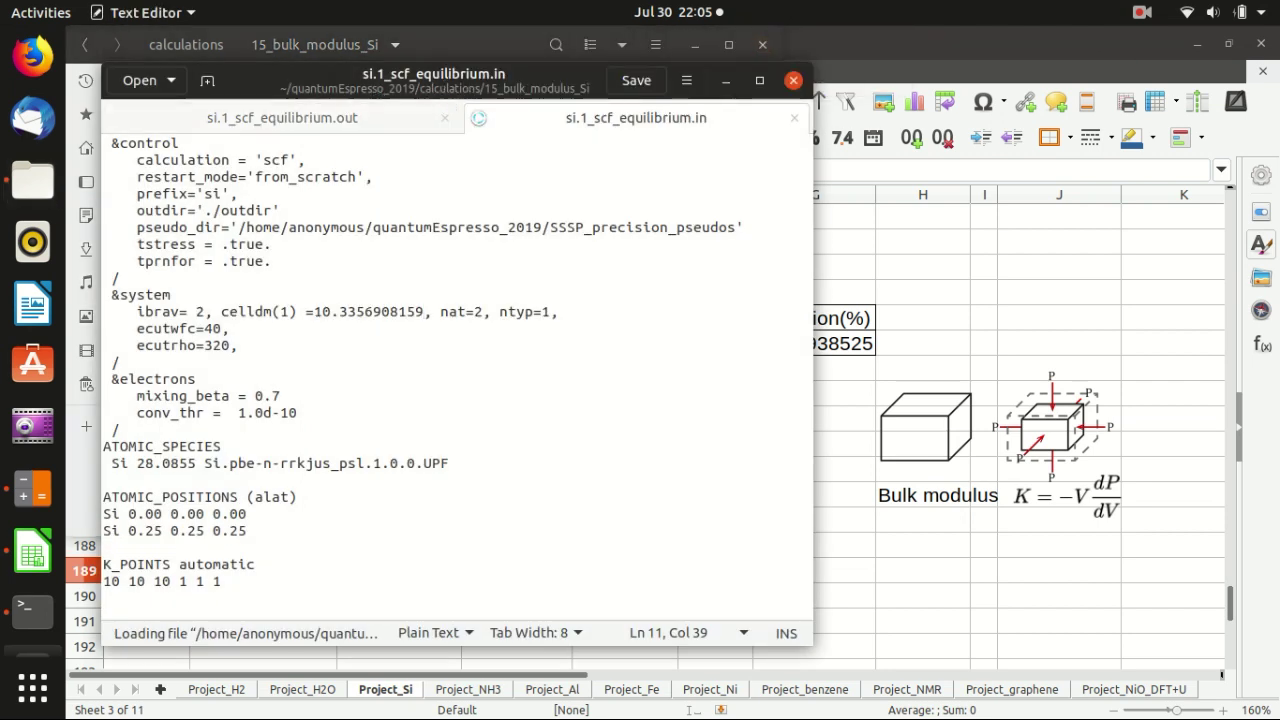
pyautogui.click(448, 120)
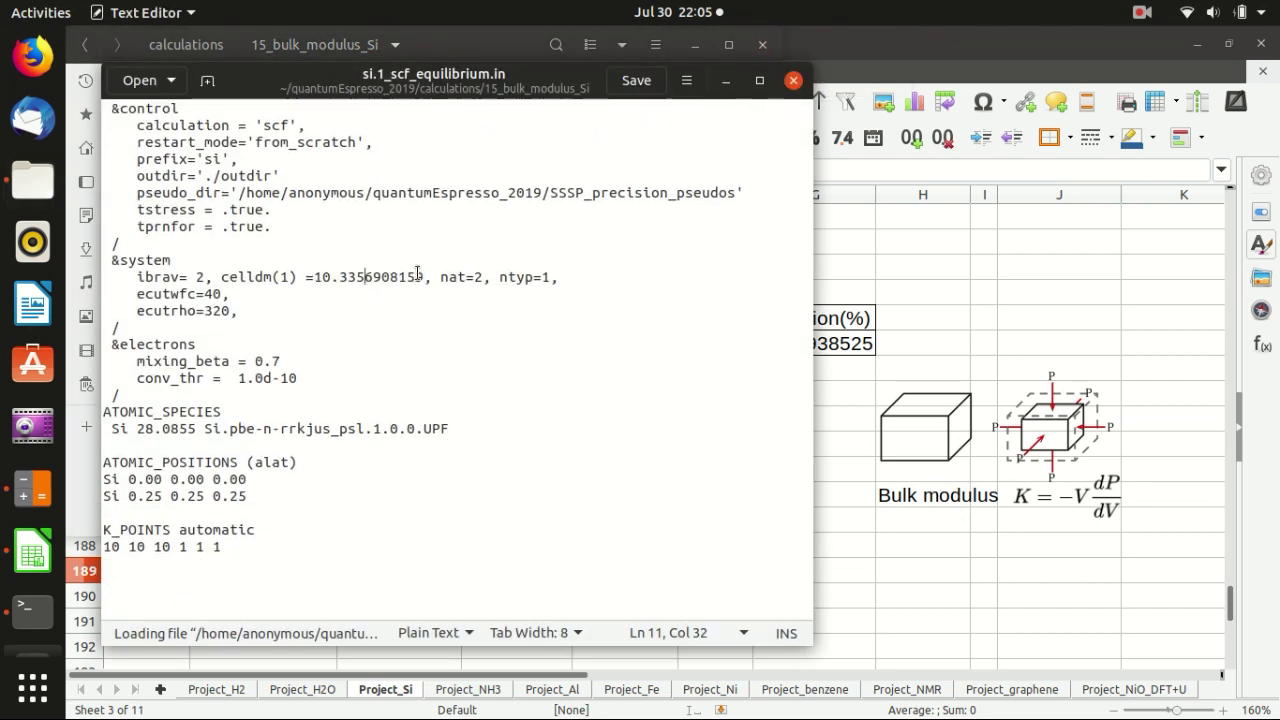
pyautogui.moveTo(424, 277); pyautogui.dragTo(315, 276)
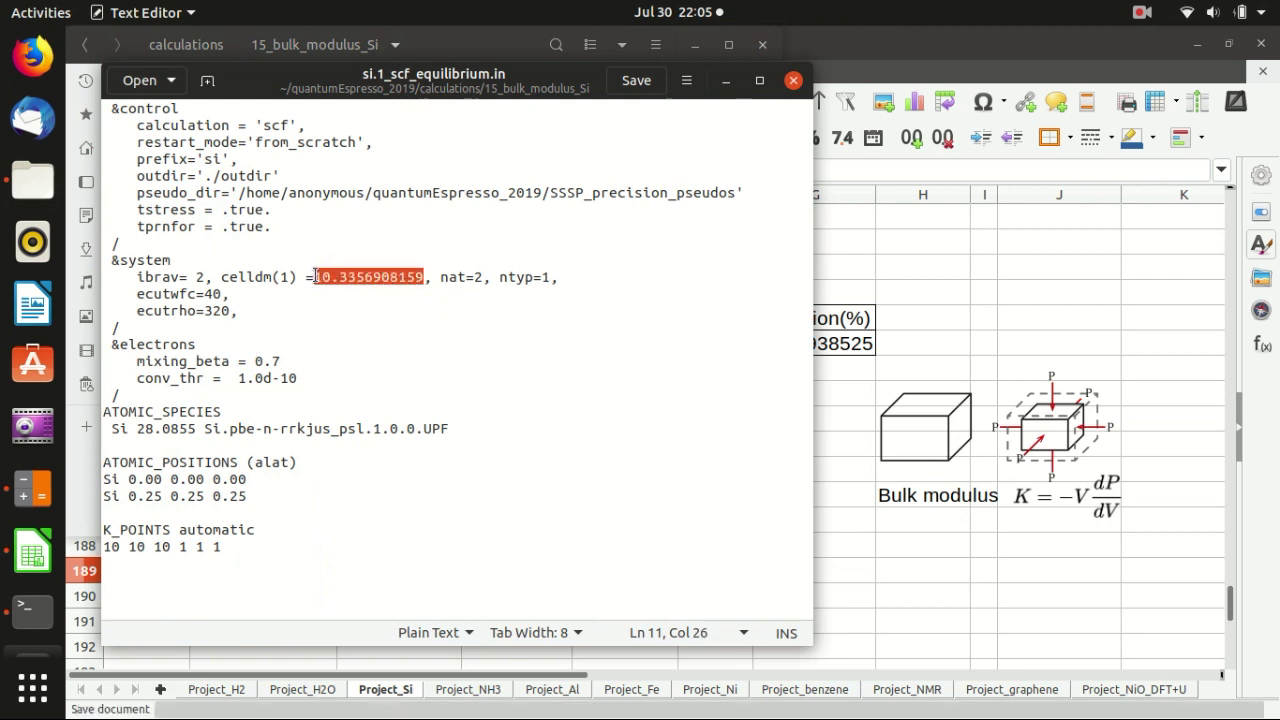
pyautogui.click(33, 488)
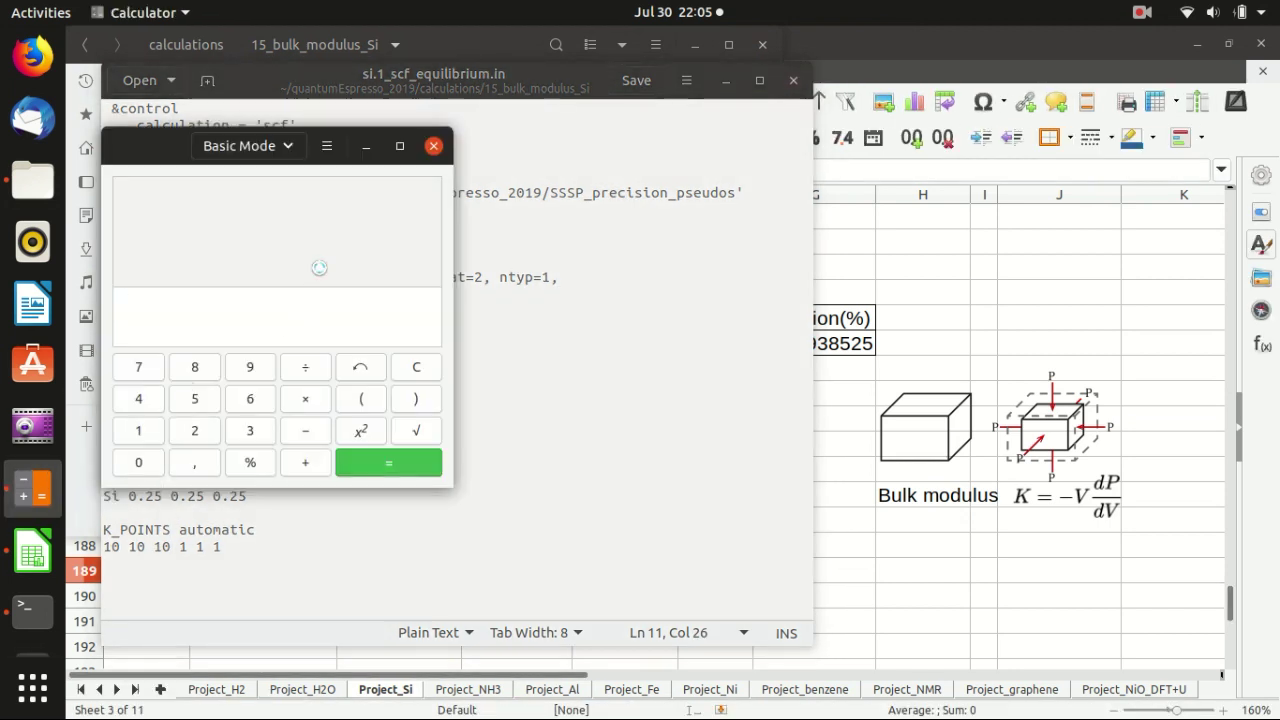
pyautogui.middleClick(323, 305)
pyautogui.click(153, 308)
pyautogui.write(',3356908159×')
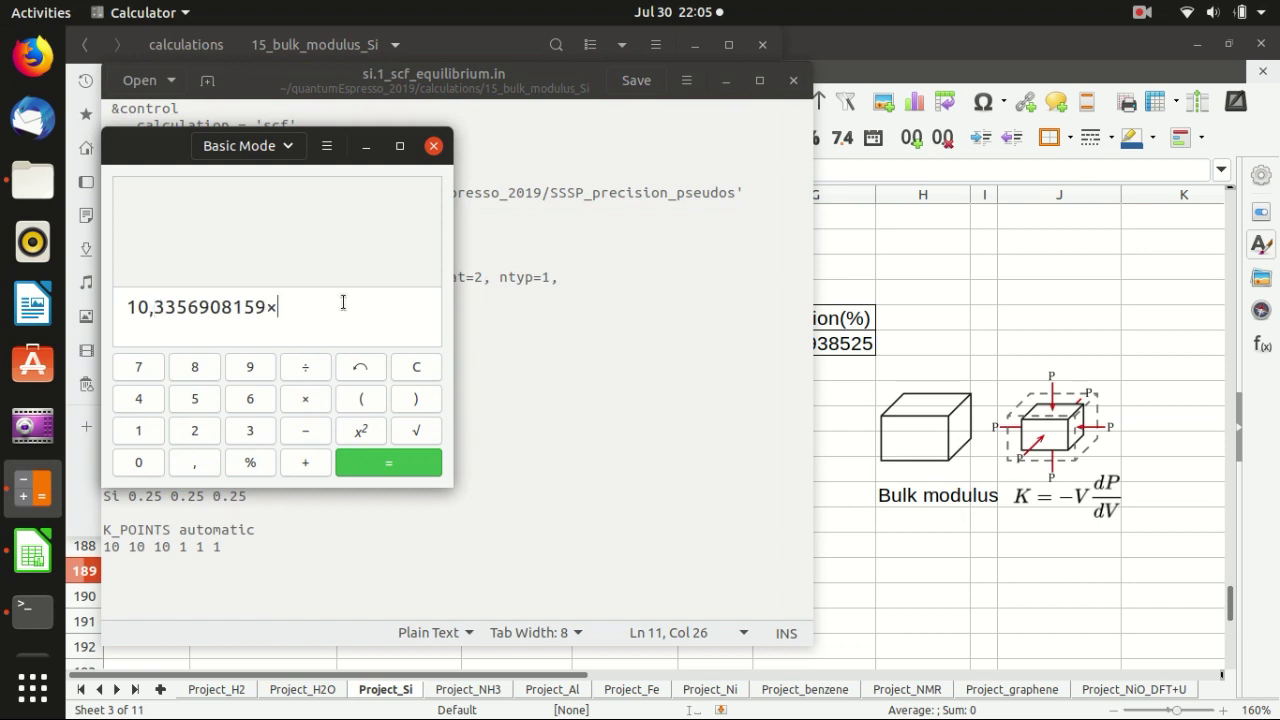
pyautogui.write('1,01')
pyautogui.press('Return')
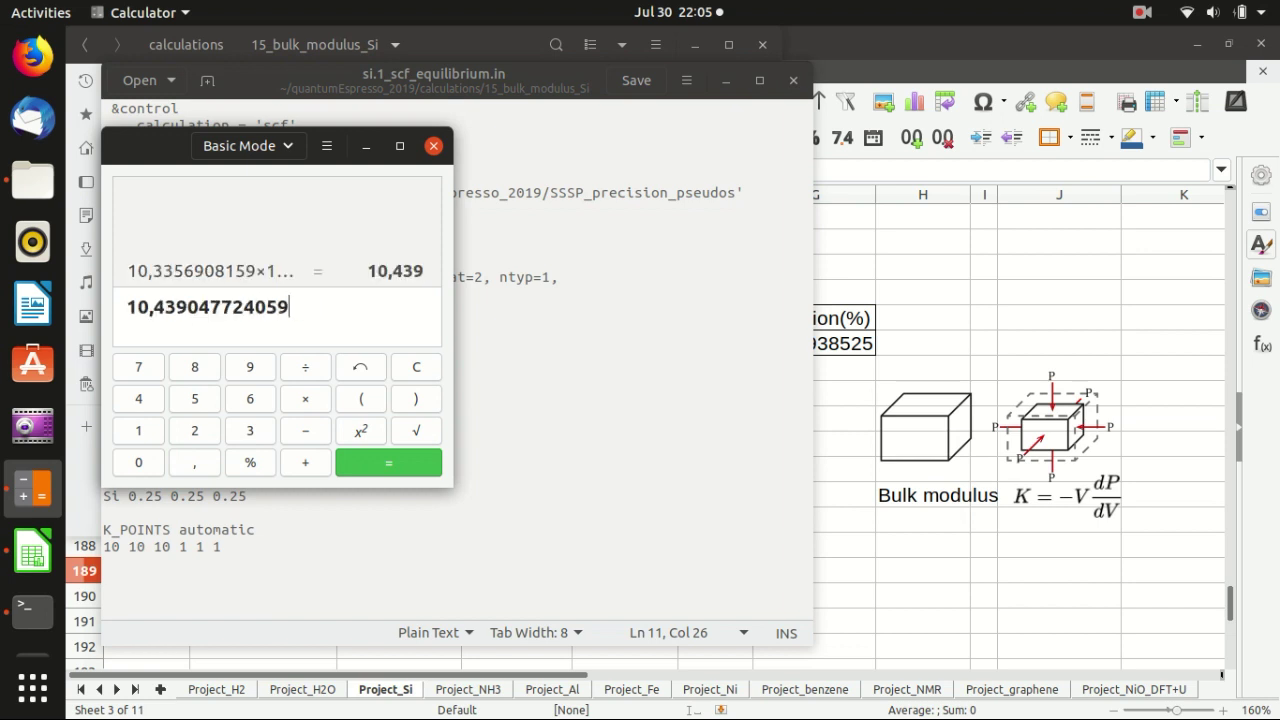
pyautogui.moveTo(295, 304); pyautogui.dragTo(132, 308)
pyautogui.click(637, 225)
pyautogui.click(793, 80)
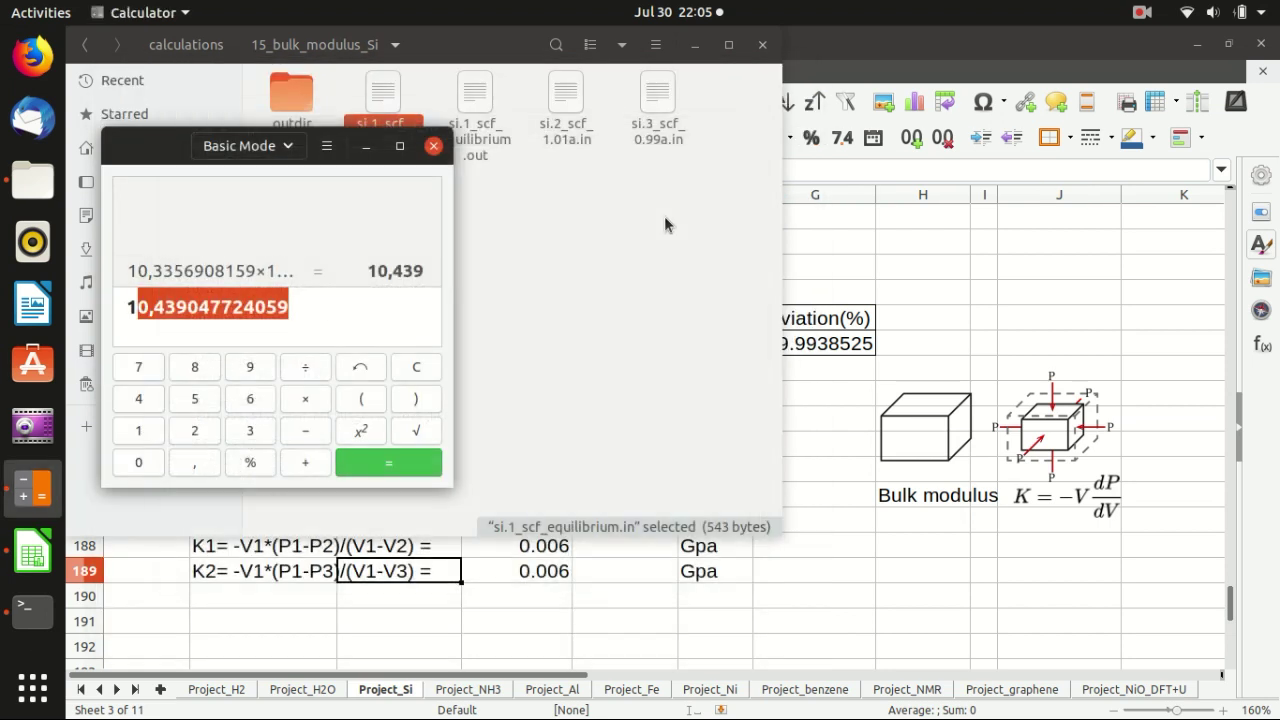
# - Replace celldm(1) in si.2_scf_1.01a.in with 10.439047724059 and save the file
pyautogui.moveTo(292, 307); pyautogui.dragTo(89, 300)
pyautogui.hotkey('ctrl', 'c')
pyautogui.click(624, 260)
pyautogui.doubleClick(566, 105)
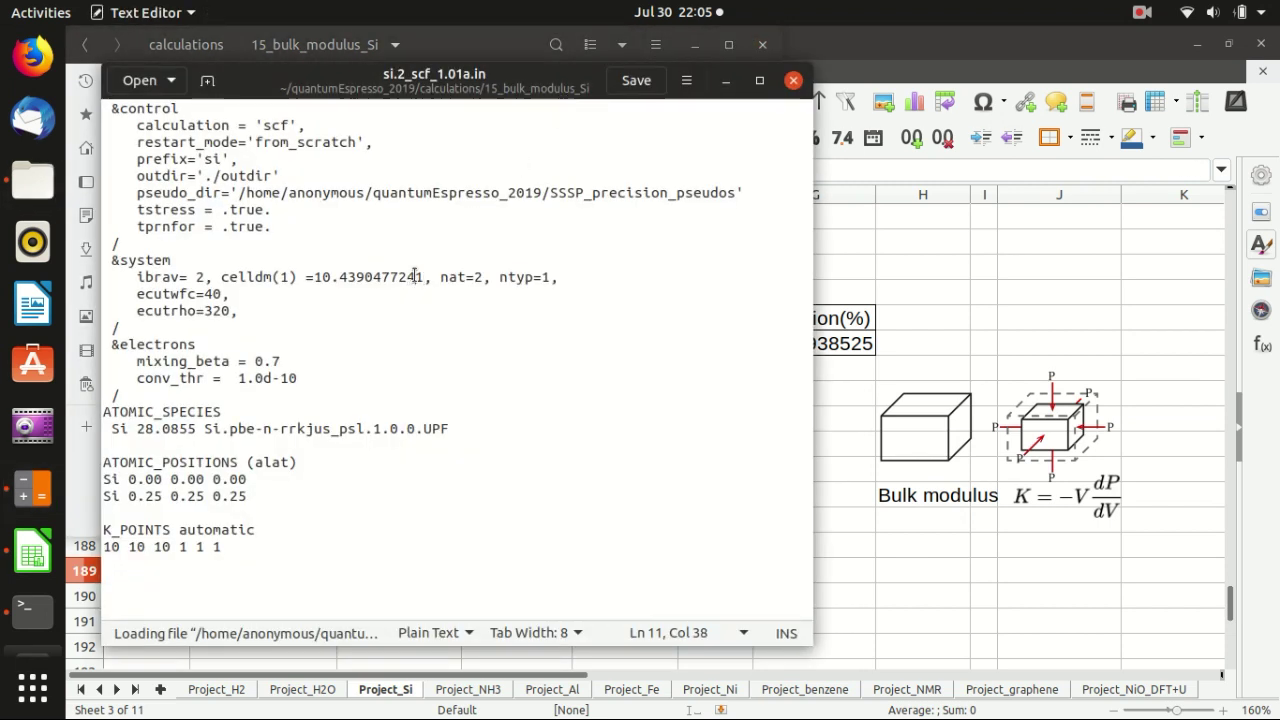
pyautogui.moveTo(424, 277); pyautogui.dragTo(312, 277)
pyautogui.hotkey('ctrl', 'v')
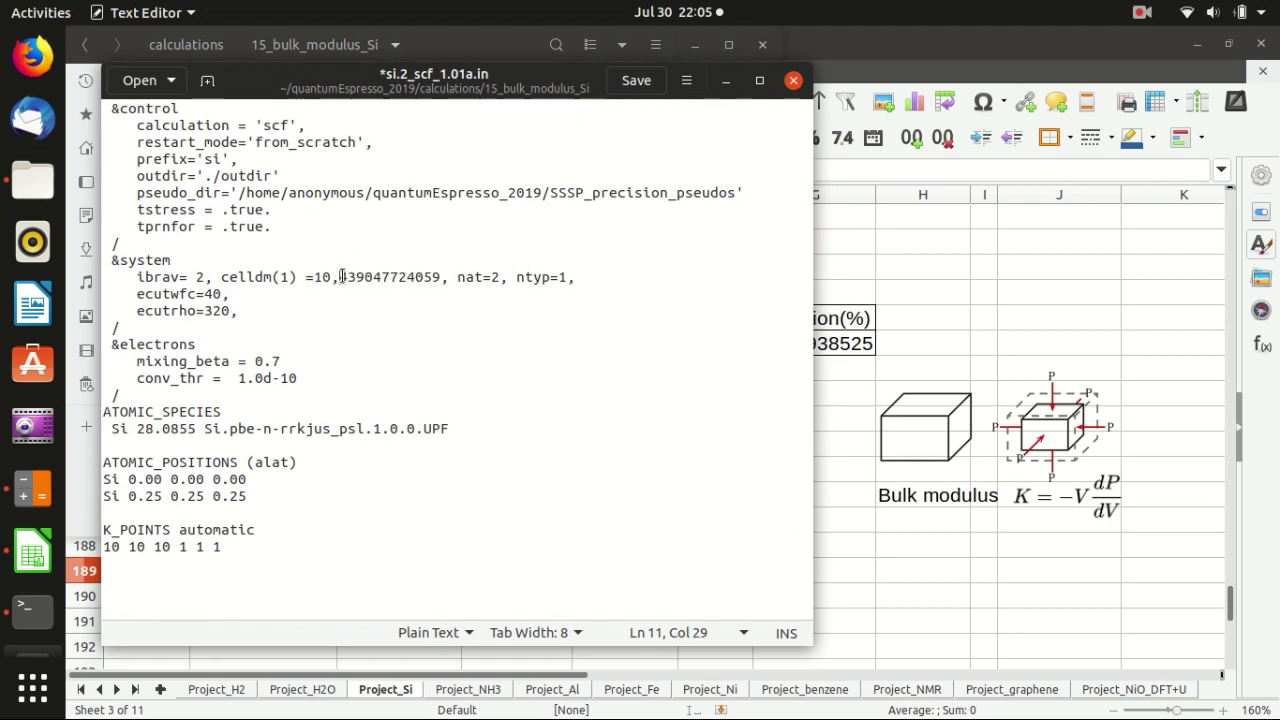
pyautogui.press('BackSpace')
pyautogui.write('.')
pyautogui.click(630, 83)
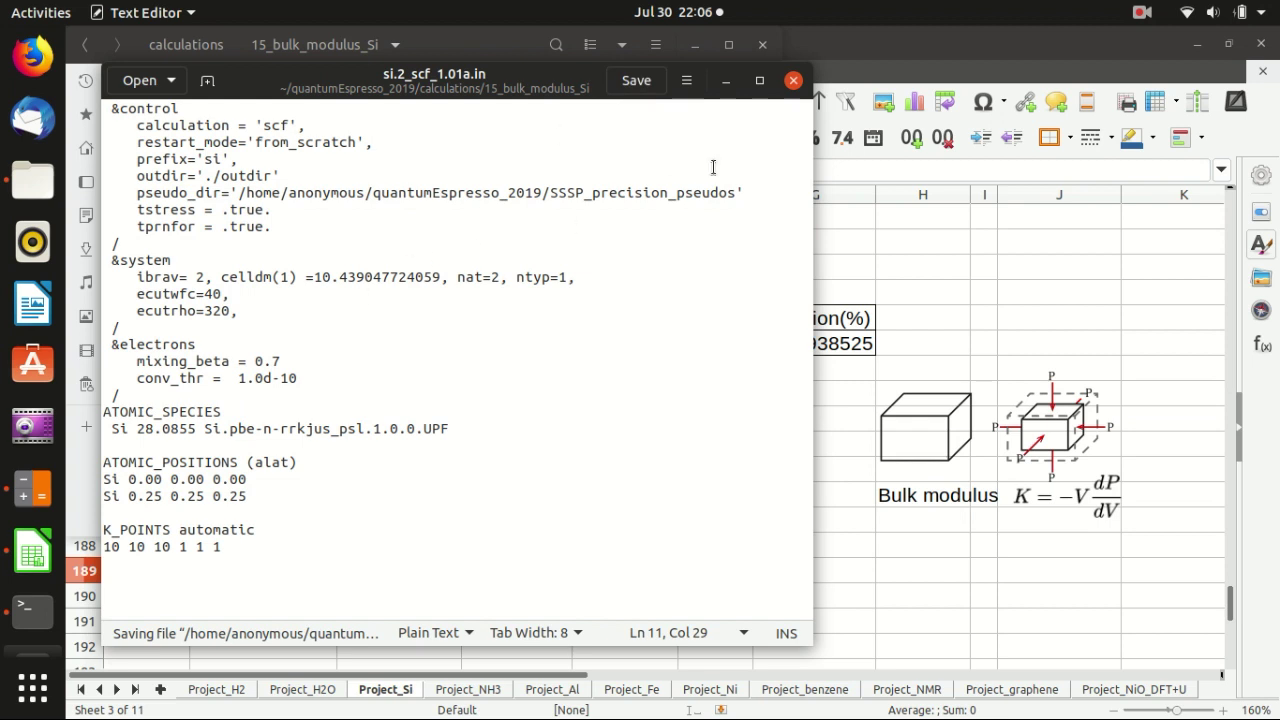
# - Copy the new lattice constant 10.439047724059 and close si.2_scf_1.01a.in
pyautogui.click(444, 288)
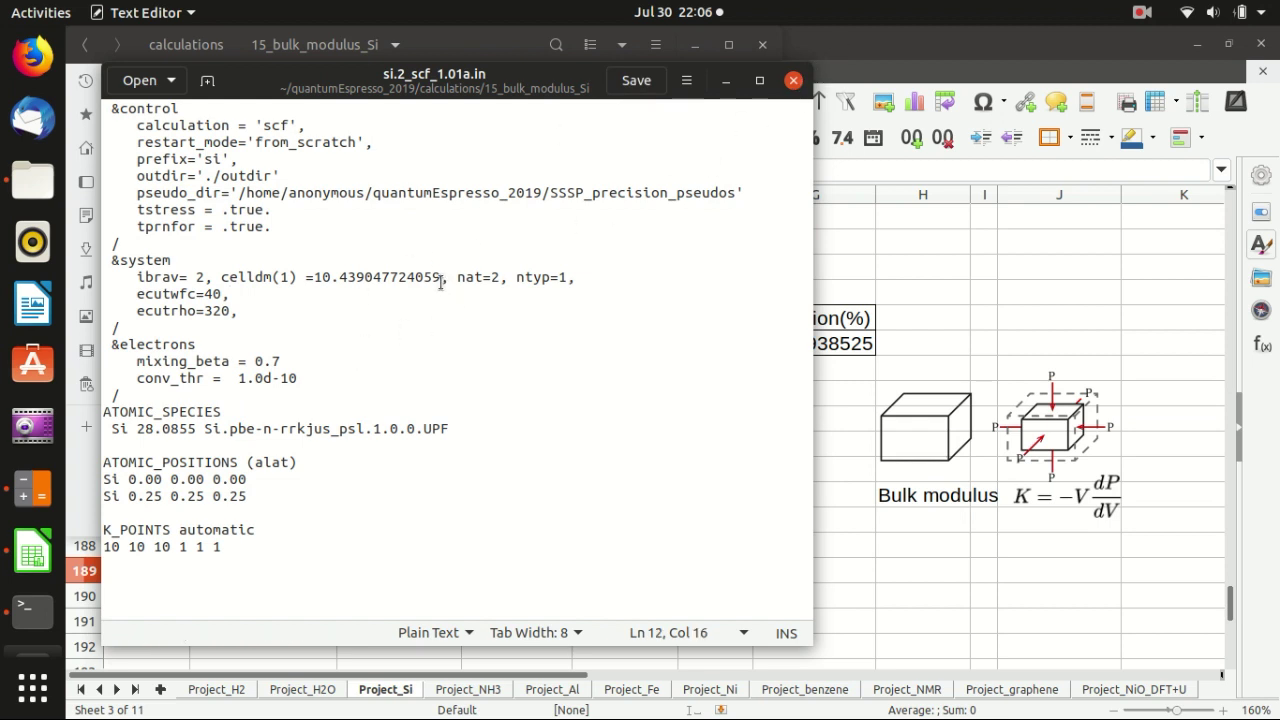
pyautogui.moveTo(440, 277); pyautogui.dragTo(323, 277)
pyautogui.click(455, 285)
pyautogui.click(416, 277)
pyautogui.moveTo(440, 277); pyautogui.dragTo(314, 282)
pyautogui.hotkey('ctrl', 'c')
pyautogui.click(793, 81)
pyautogui.click(1020, 323)
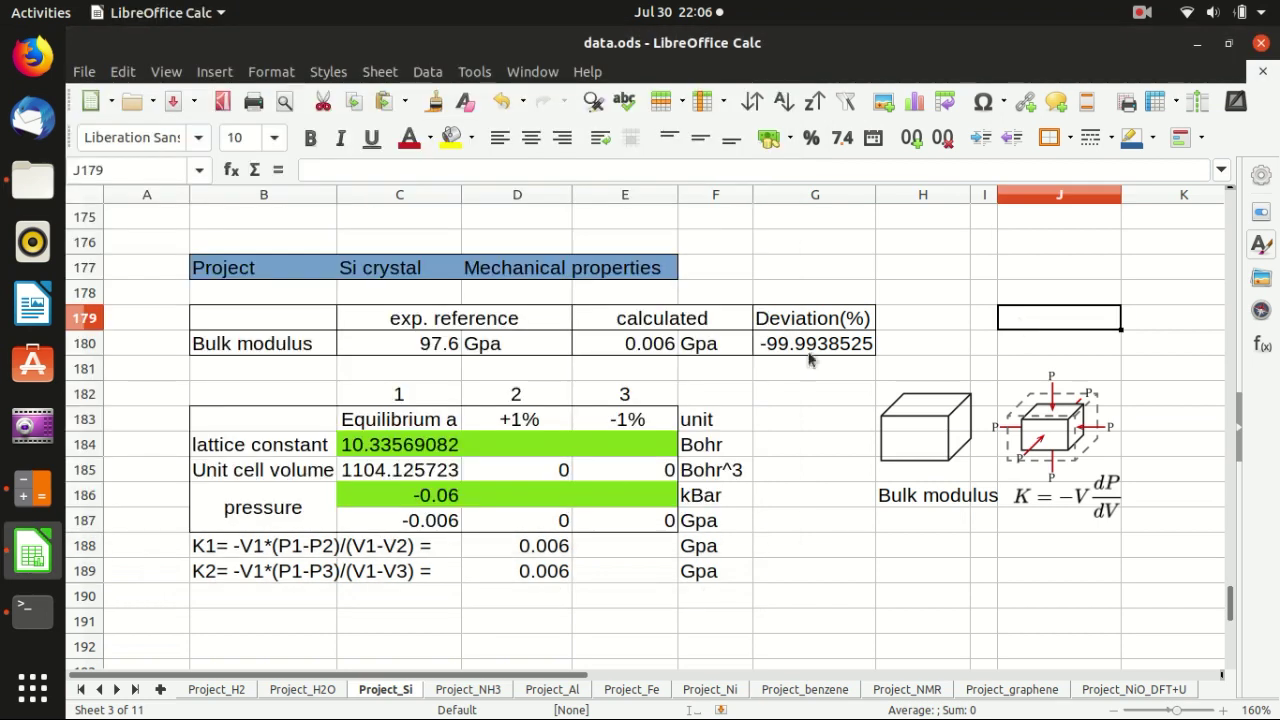
# - Paste 10.439047724059 into D184, then run pw.x on si.2_scf_1.01a.in into si.2_scf_1.01a.out
pyautogui.click(566, 444)
pyautogui.hotkey('ctrl', 'v')
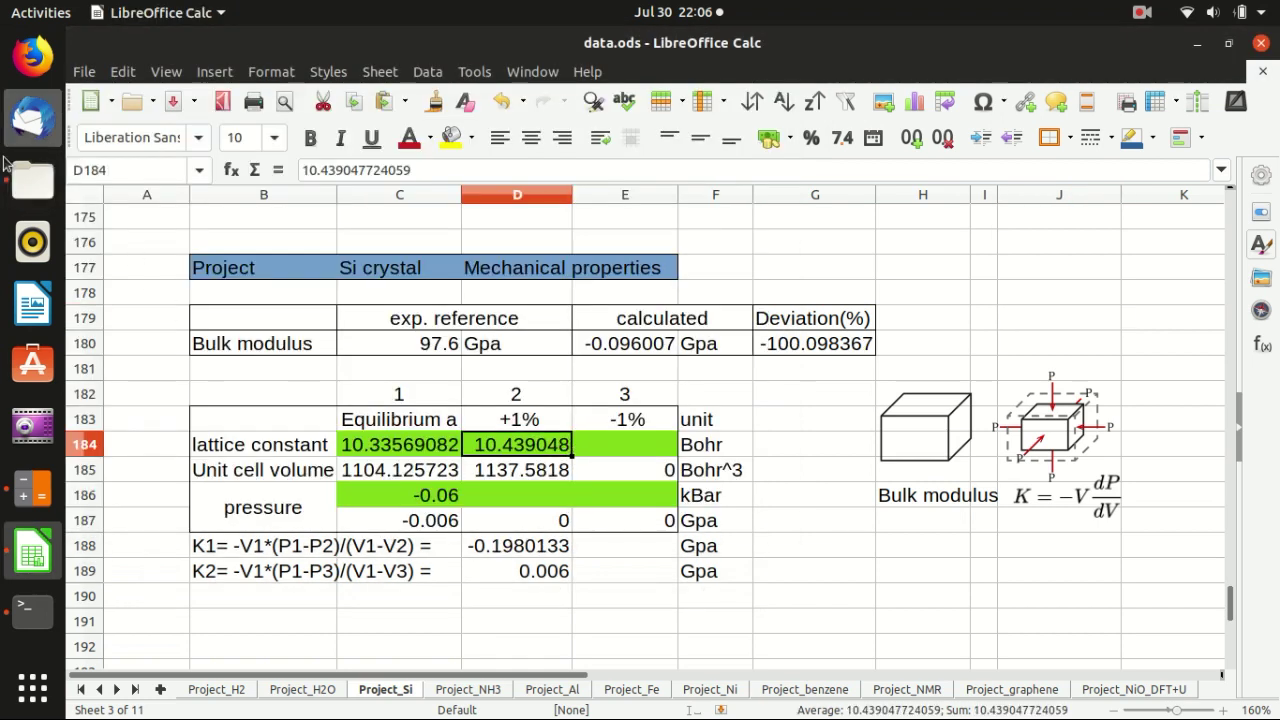
pyautogui.click(26, 634)
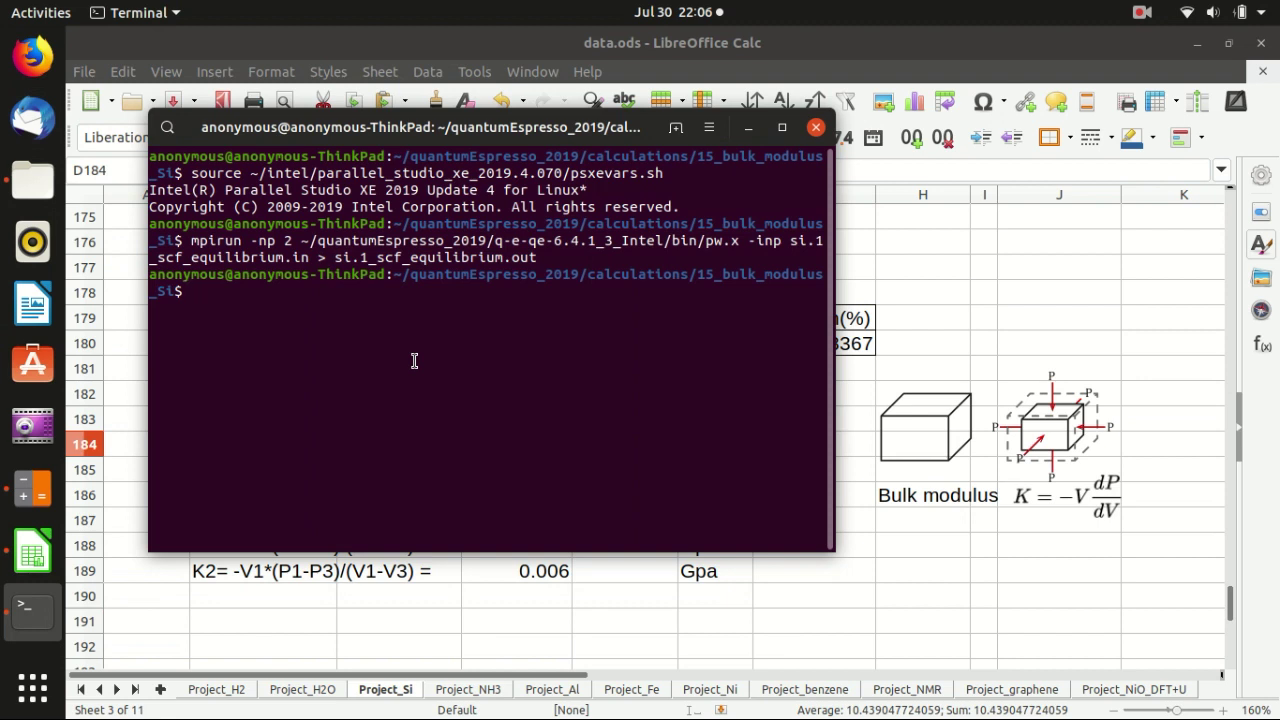
pyautogui.press('Up')
pyautogui.press('BackSpace')
pyautogui.press('BackSpace')
pyautogui.press('BackSpace')
pyautogui.press('BackSpace')
pyautogui.press('BackSpace')
pyautogui.press('BackSpace')
pyautogui.press('BackSpace')
pyautogui.press('BackSpace')
pyautogui.press('BackSpace')
pyautogui.press('BackSpace')
pyautogui.press('BackSpace')
pyautogui.press('BackSpace')
pyautogui.press('BackSpace')
pyautogui.press('BackSpace')
pyautogui.press('BackSpace')
pyautogui.press('BackSpace')
pyautogui.press('BackSpace')
pyautogui.press('BackSpace')
pyautogui.press('BackSpace')
pyautogui.press('BackSpace')
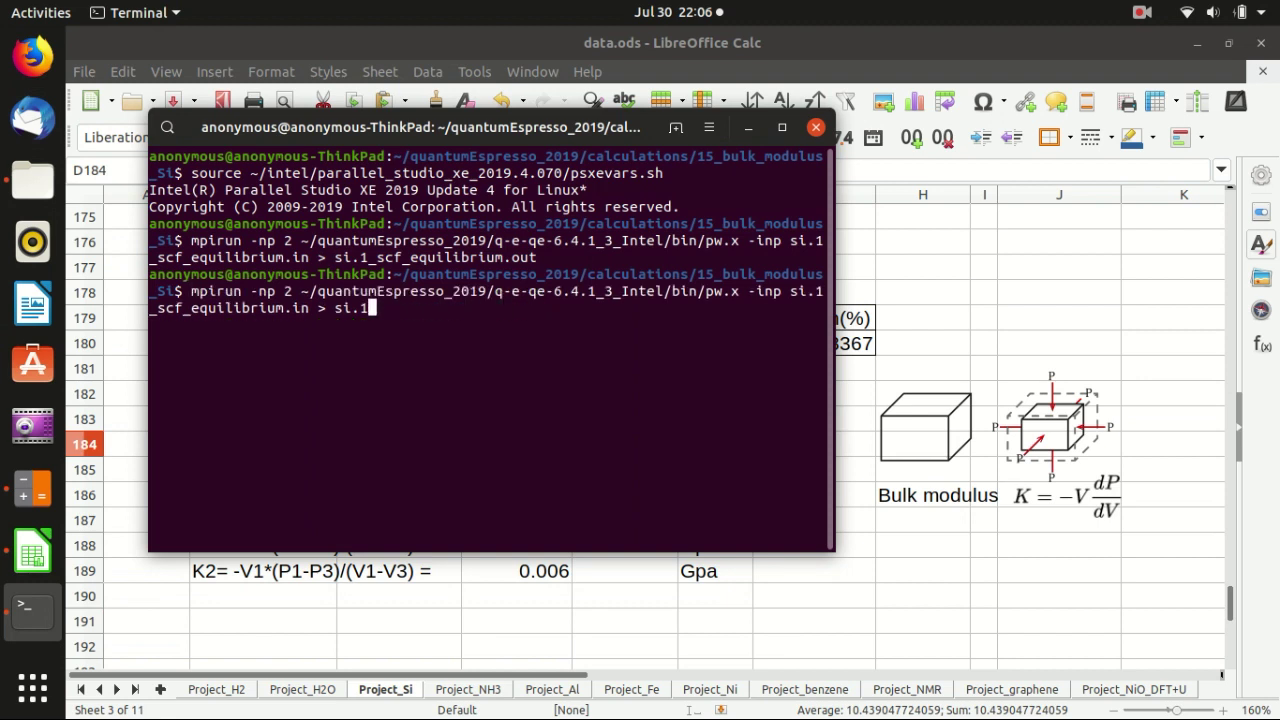
pyautogui.press('BackSpace')
pyautogui.press('BackSpace')
pyautogui.press('BackSpace')
pyautogui.press('BackSpace')
pyautogui.press('BackSpace')
pyautogui.press('BackSpace')
pyautogui.press('BackSpace')
pyautogui.press('BackSpace')
pyautogui.press('BackSpace')
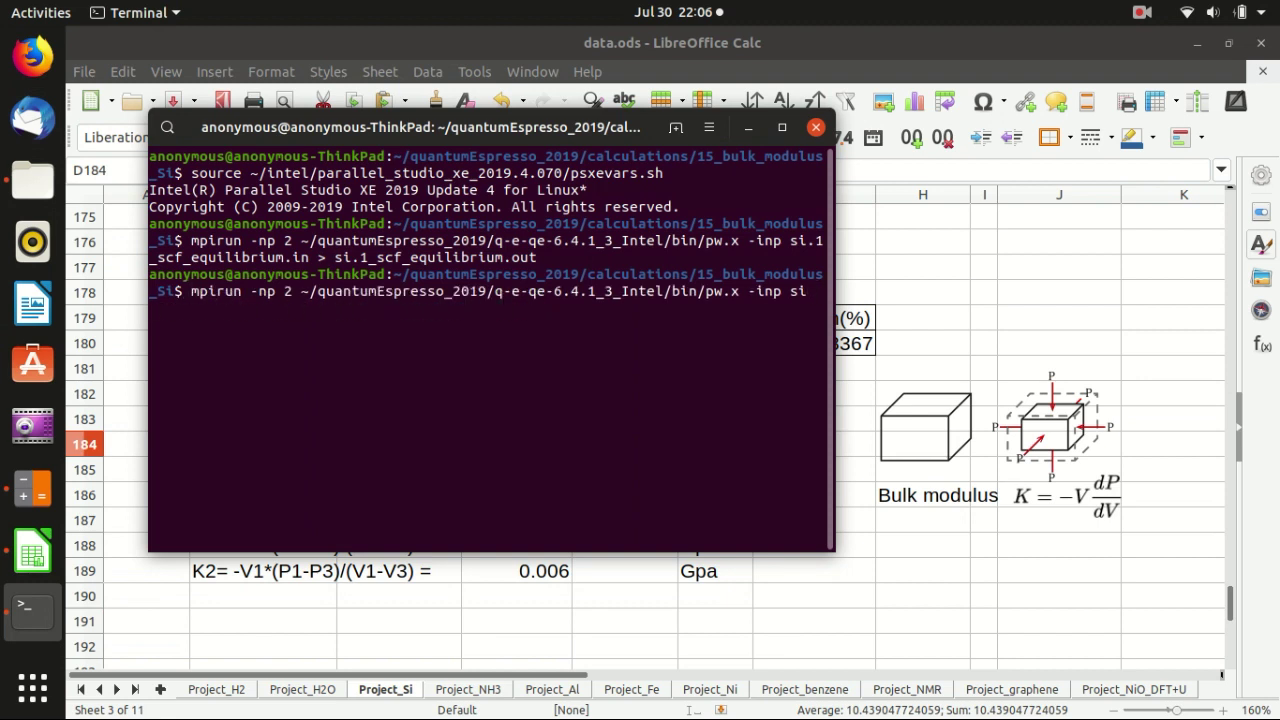
pyautogui.write('.2')
pyautogui.press('Tab')
pyautogui.write('>')
pyautogui.write(' si.2')
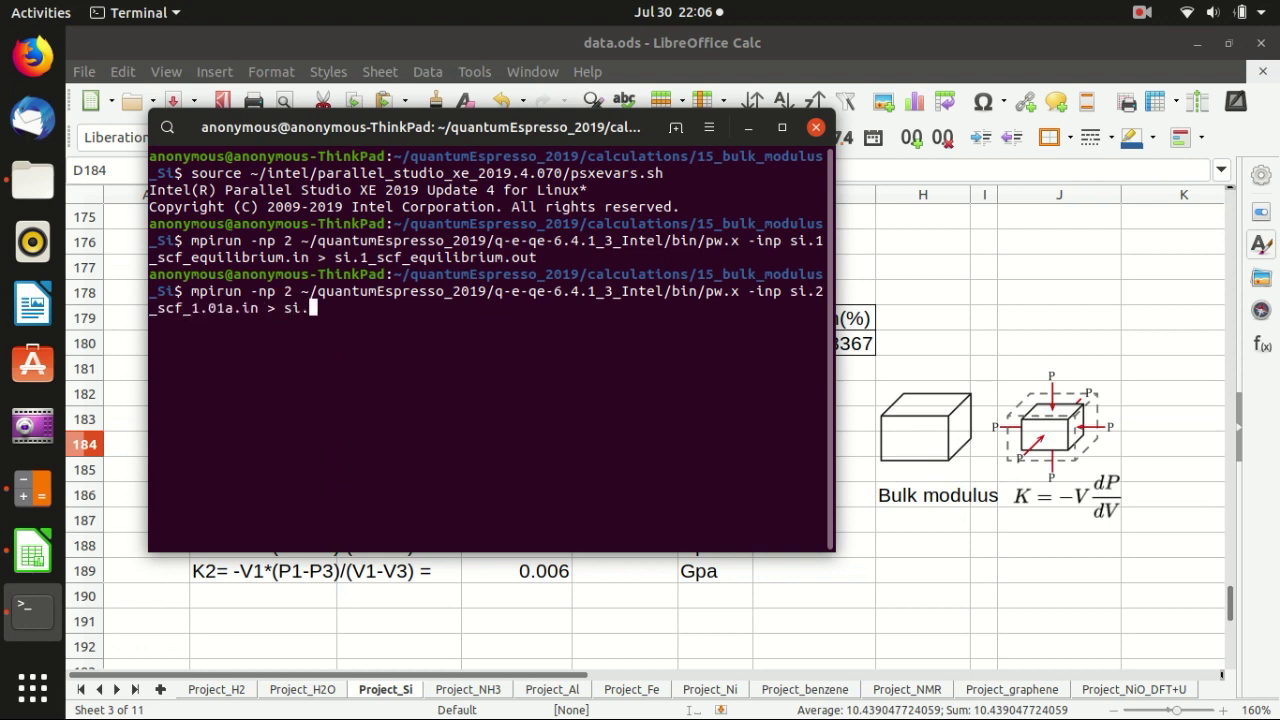
pyautogui.press('Tab')
pyautogui.press('BackSpace')
pyautogui.press('BackSpace')
pyautogui.press('BackSpace')
pyautogui.write('out')
pyautogui.press('Return')
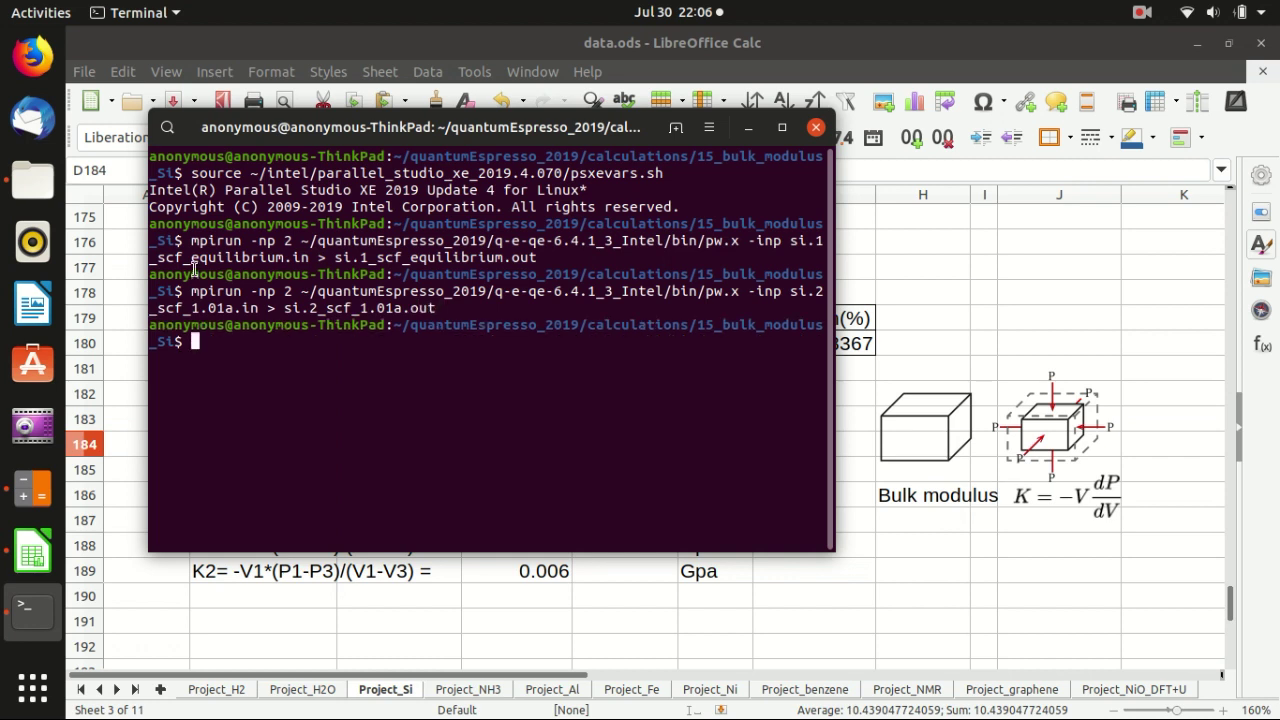
# - Select the total pressure -24.90 kbar in si.2_scf_1.01a.out
pyautogui.click(30, 180)
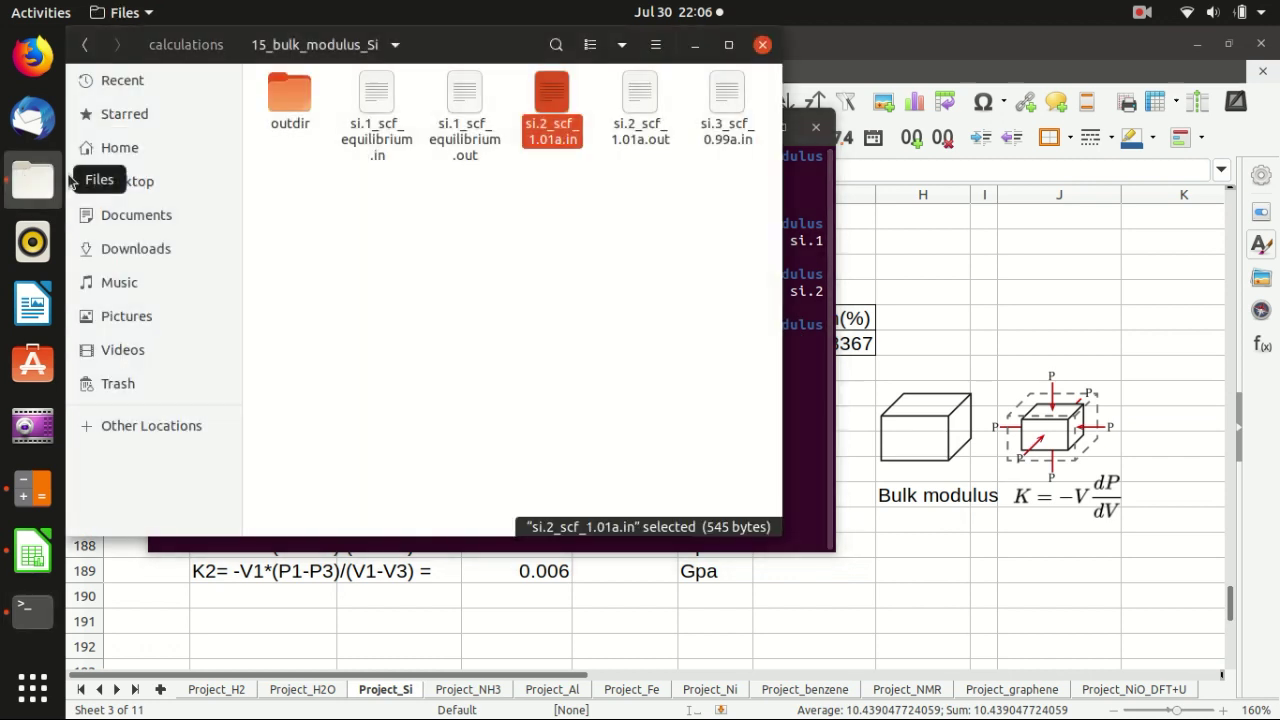
pyautogui.doubleClick(641, 100)
pyautogui.moveTo(807, 125); pyautogui.dragTo(806, 512)
pyautogui.click(727, 370)
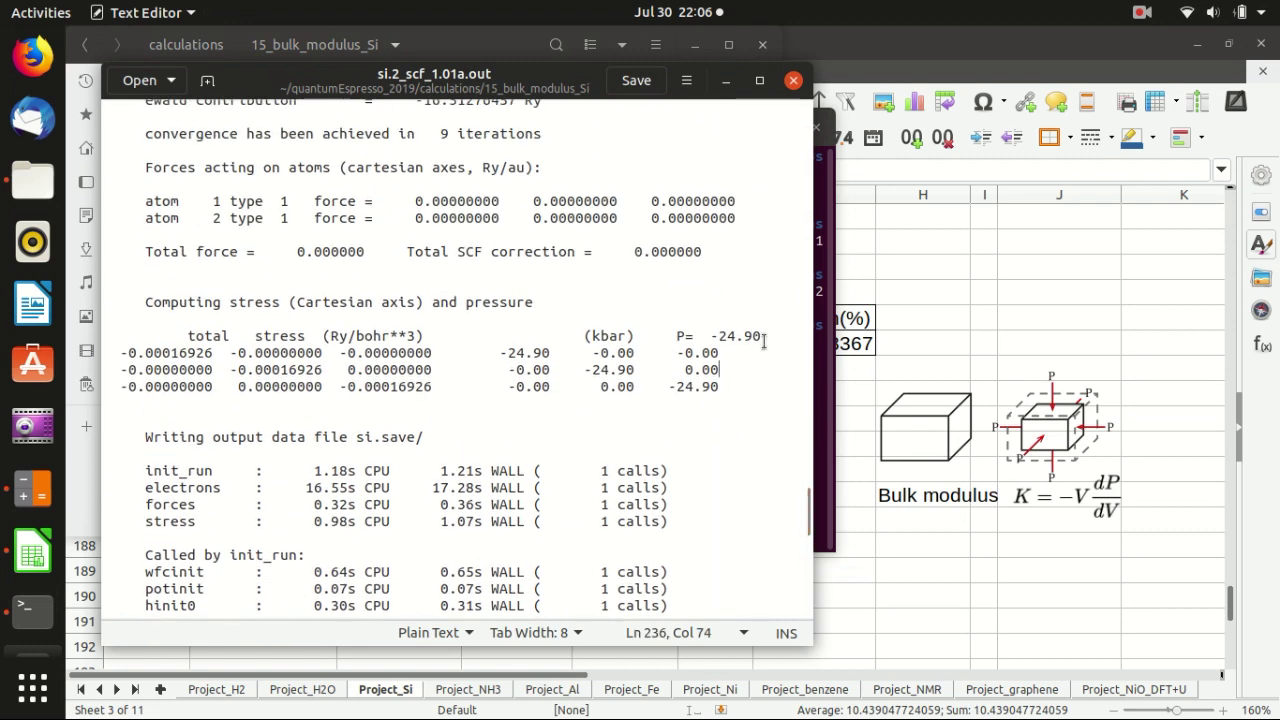
pyautogui.moveTo(760, 339); pyautogui.dragTo(714, 340)
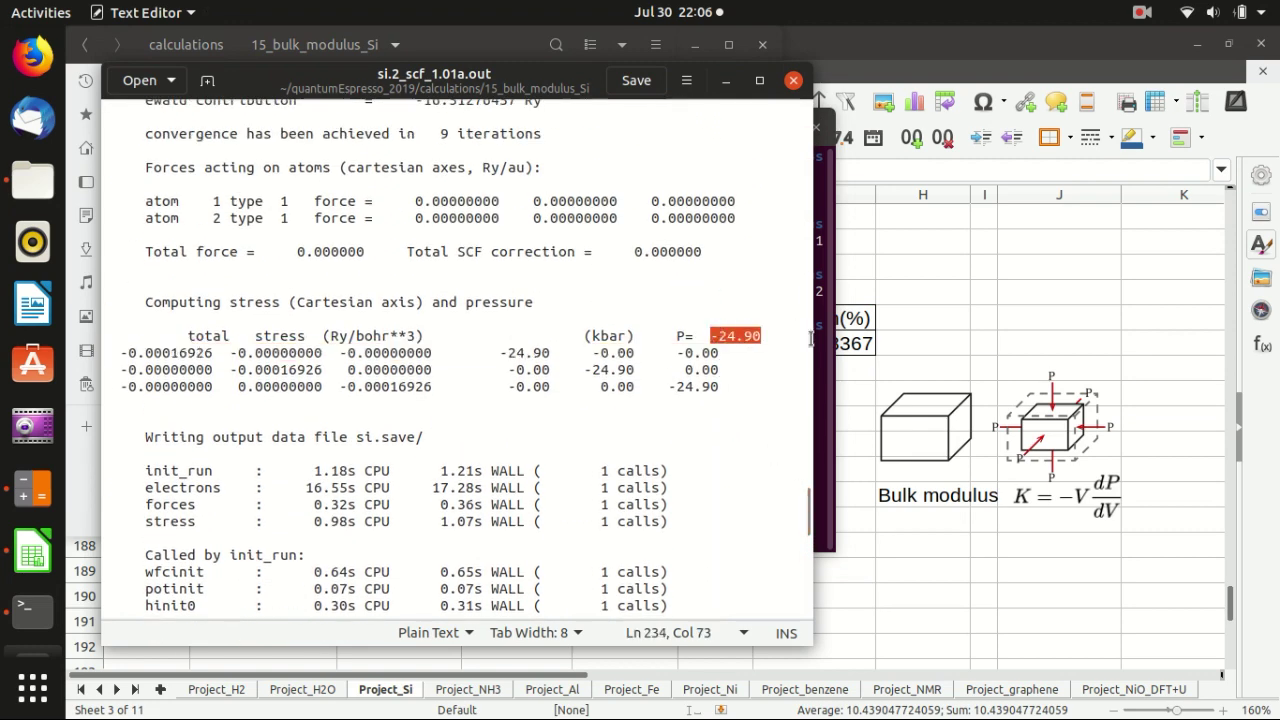
pyautogui.click(940, 272)
# - Paste -24.9 kBar into D186 and compare it with the equilibrium pressure in C186
pyautogui.click(513, 497)
pyautogui.write('-24.9')
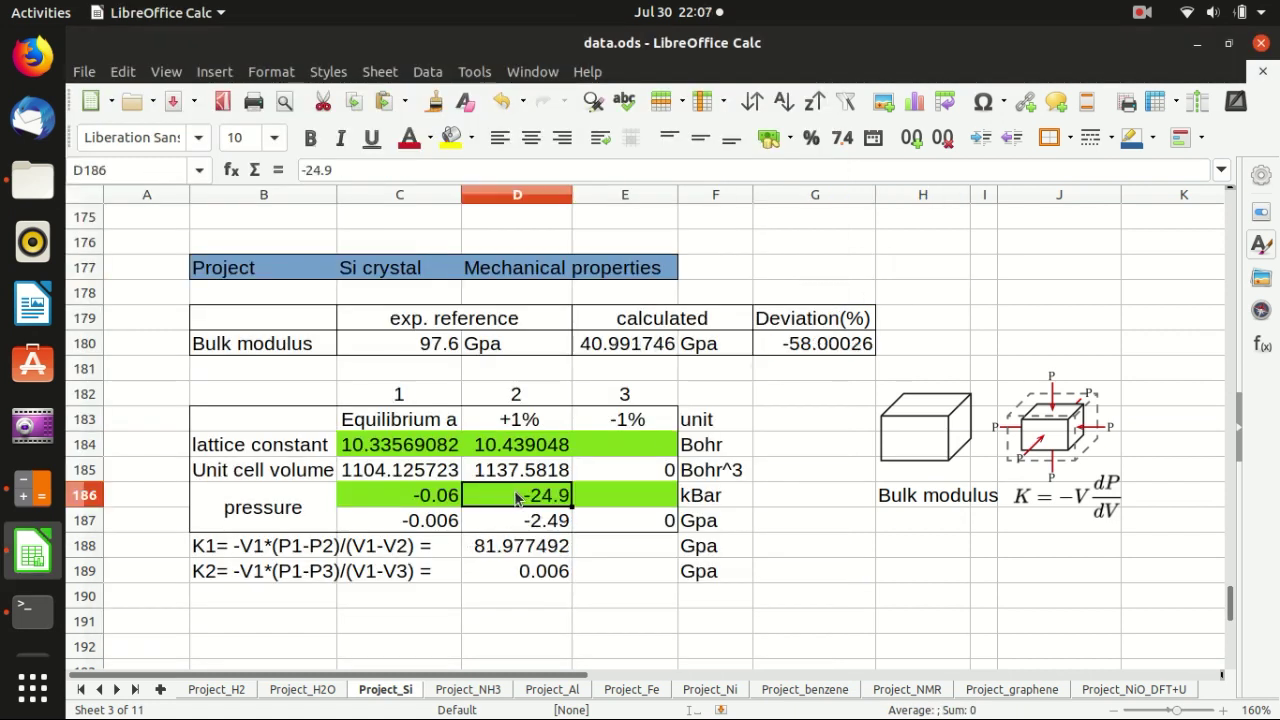
pyautogui.click(420, 495)
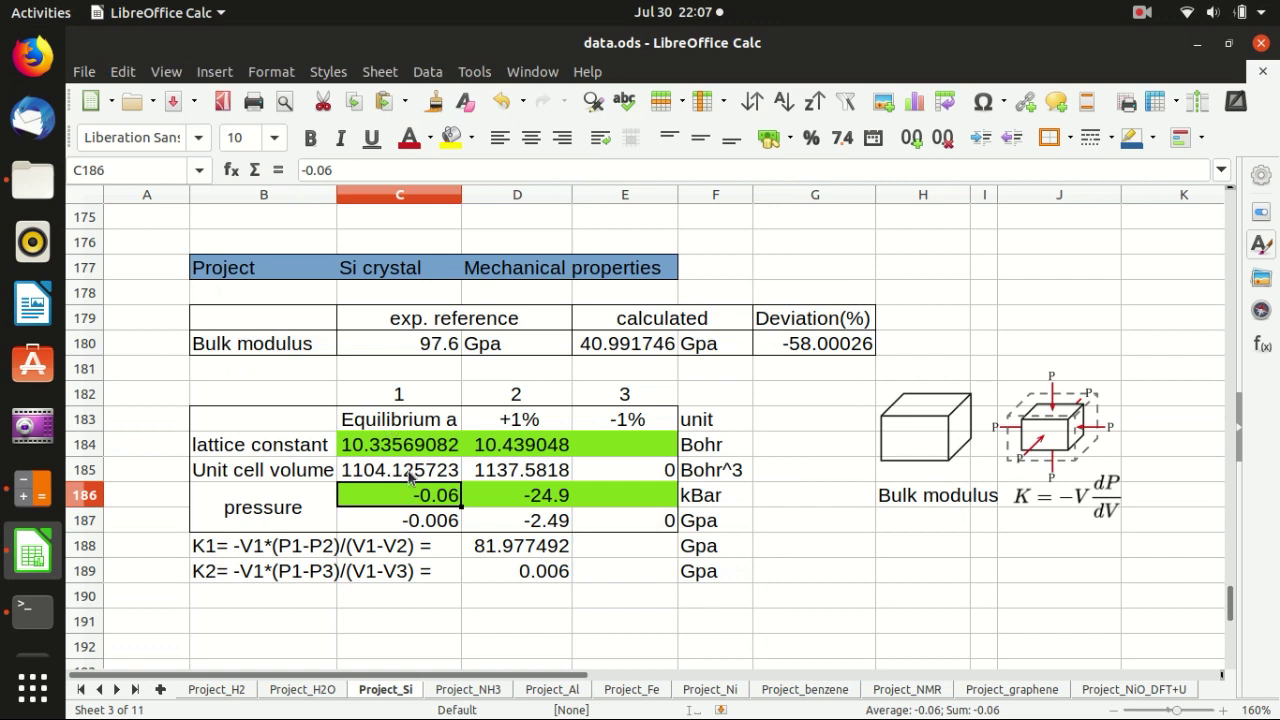
pyautogui.click(563, 491)
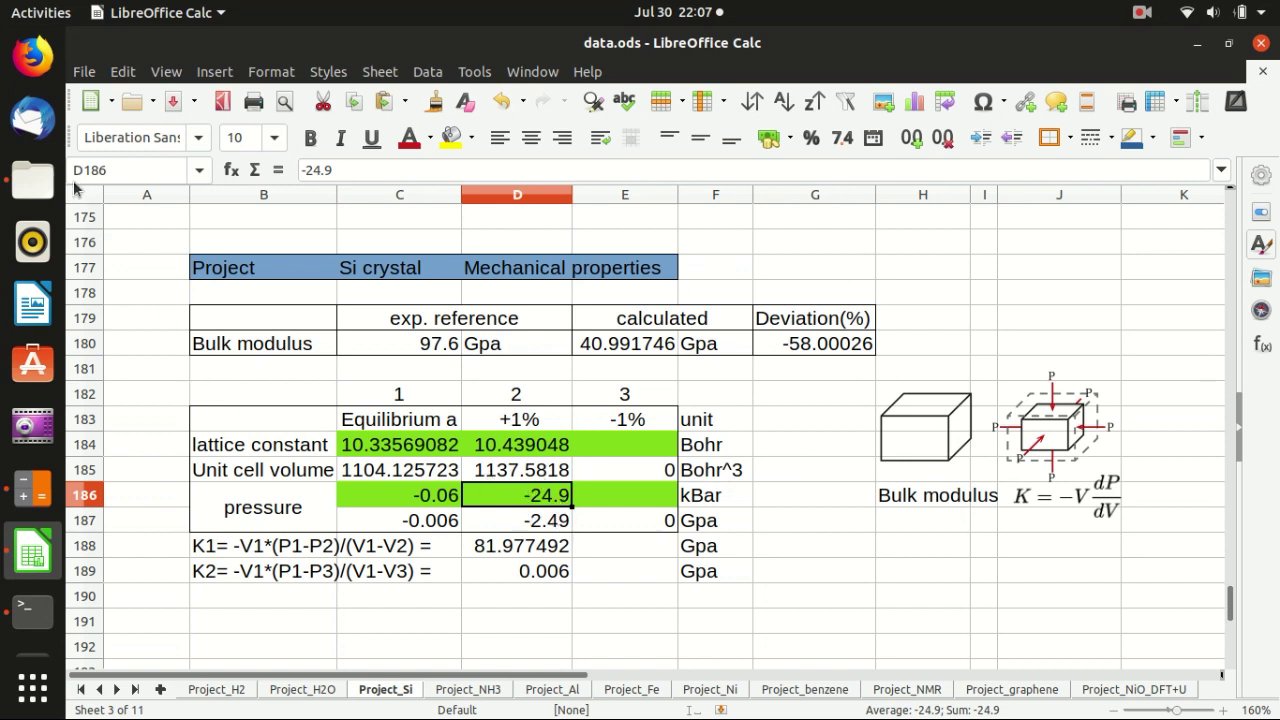
# - Copy the equilibrium lattice constant 10.3356908159 from si.1_scf_equilibrium.in
pyautogui.click(33, 180)
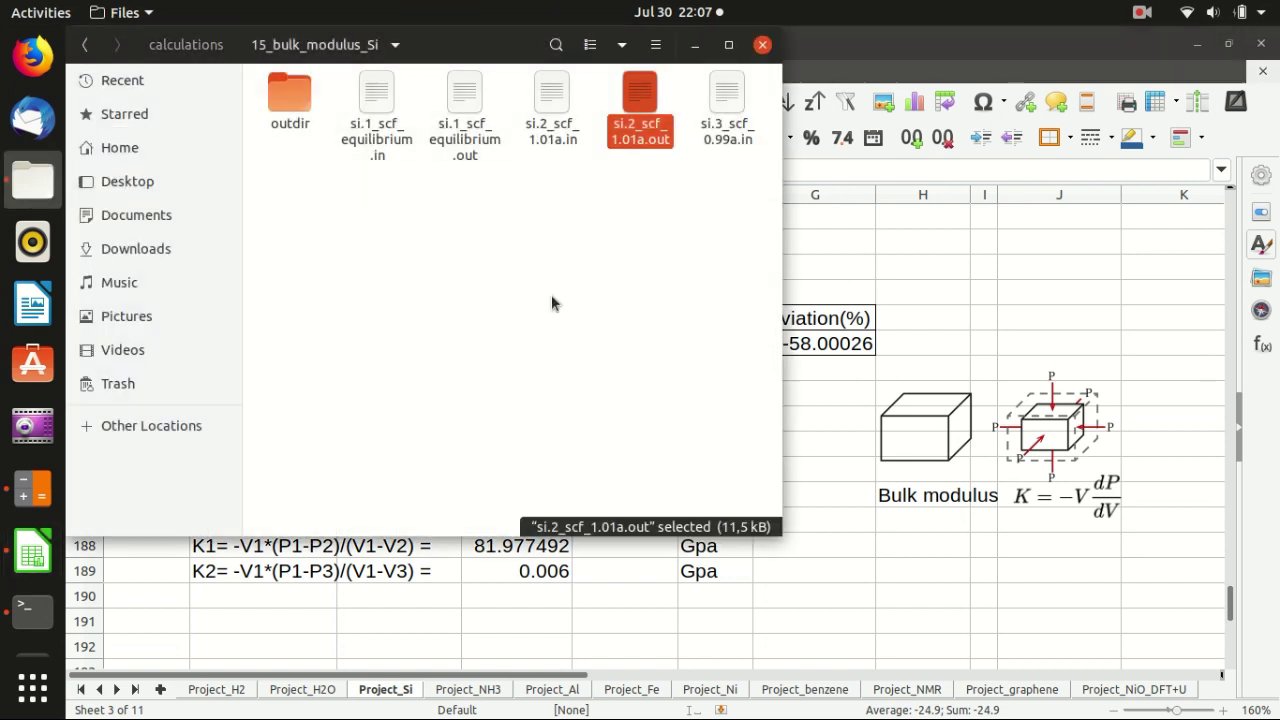
pyautogui.doubleClick(727, 115)
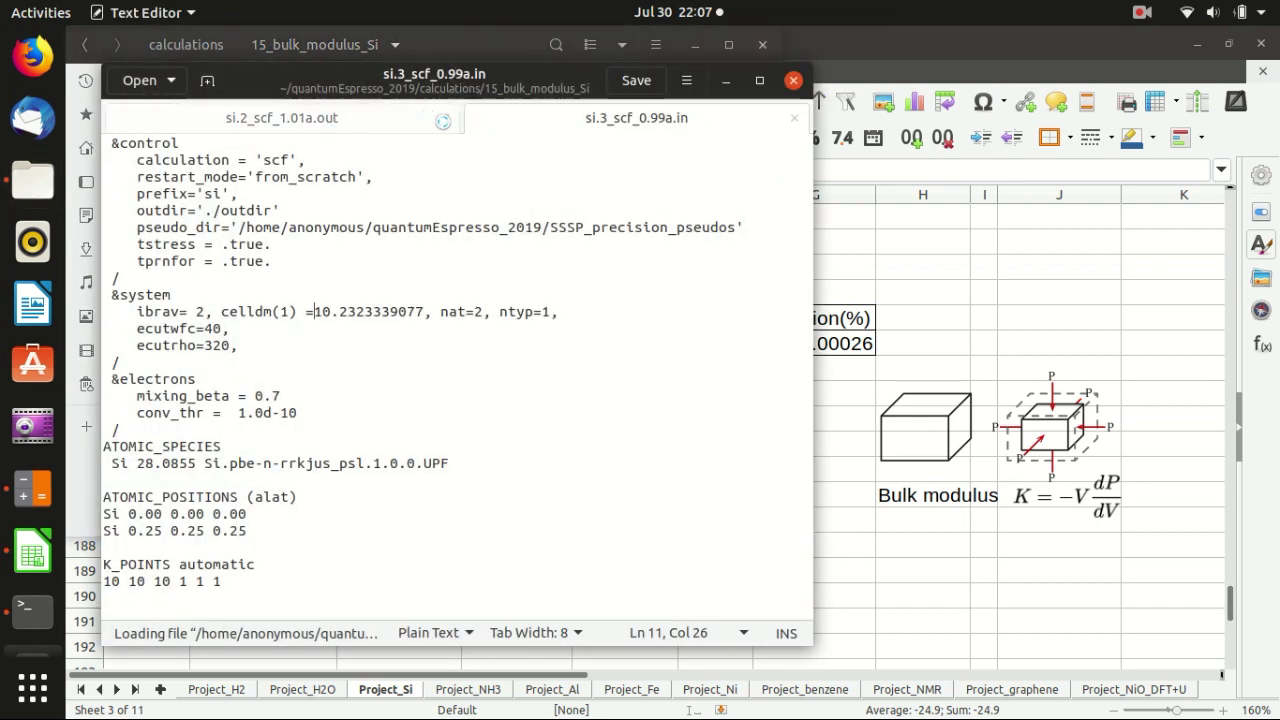
pyautogui.click(445, 120)
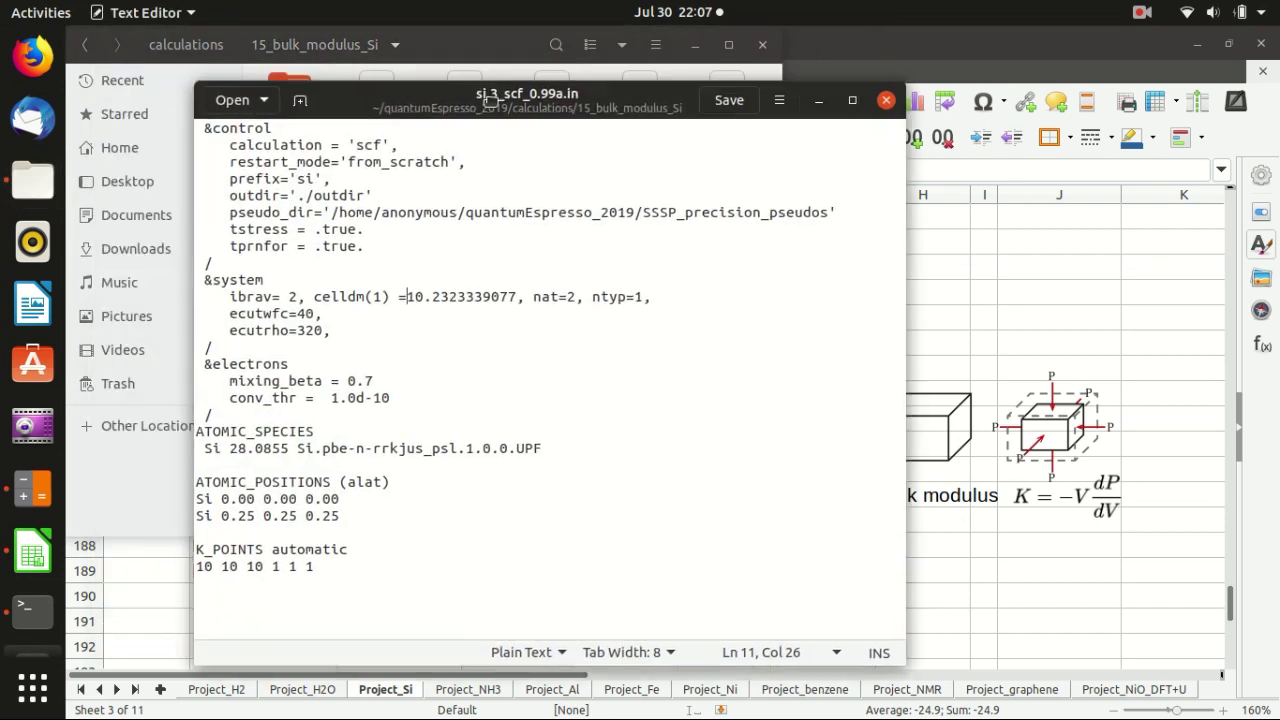
pyautogui.click(297, 214)
pyautogui.doubleClick(377, 100)
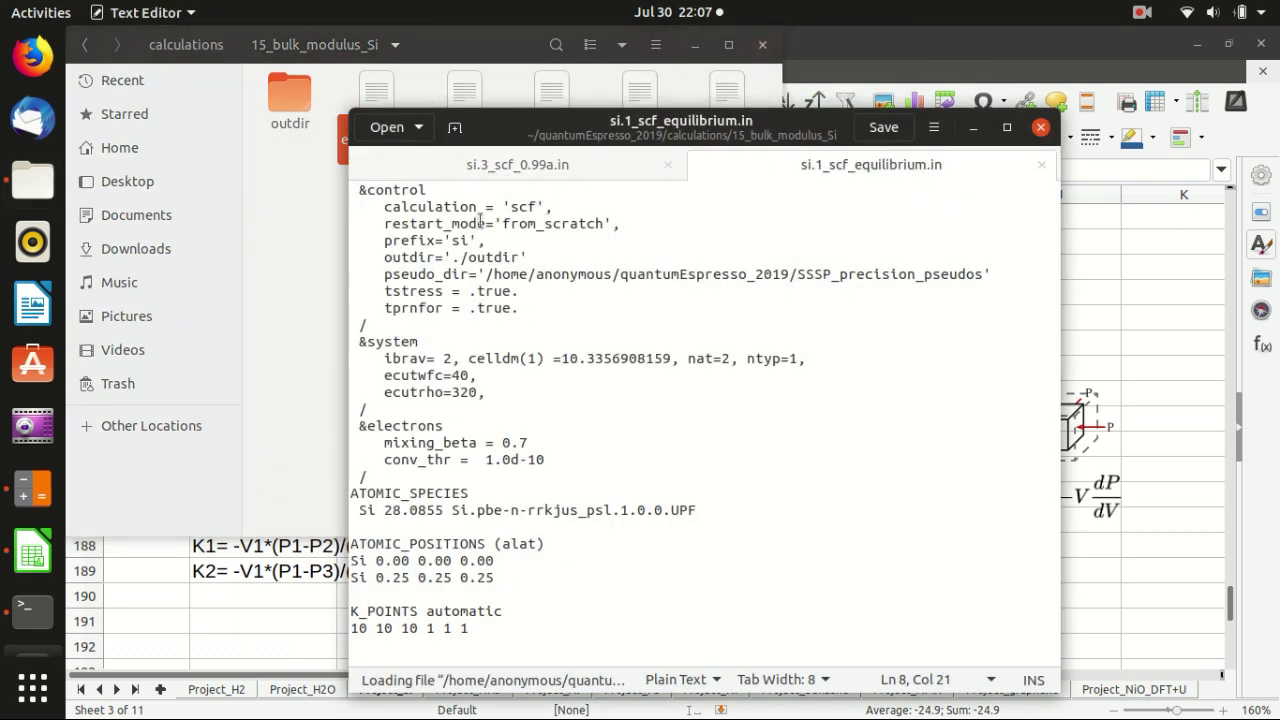
pyautogui.click(570, 328)
pyautogui.moveTo(562, 358); pyautogui.dragTo(670, 358)
pyautogui.moveTo(1038, 165); pyautogui.dragTo(313, 281)
pyautogui.click(793, 80)
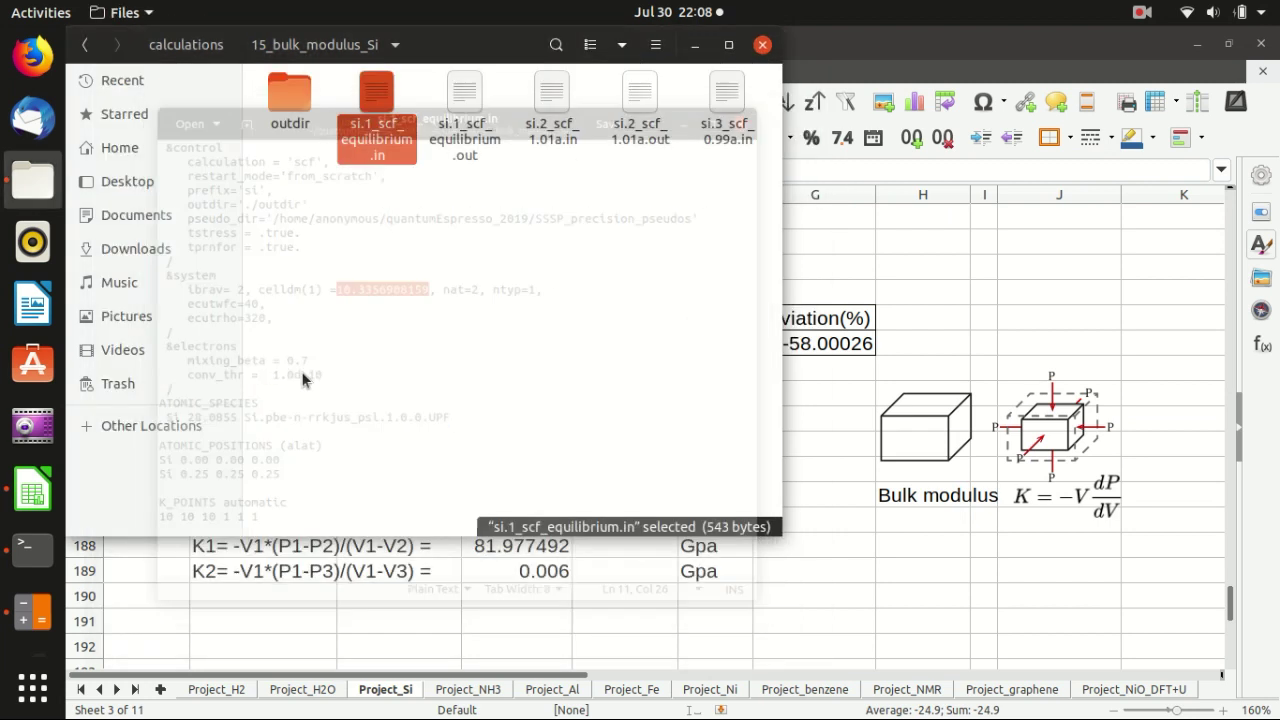
# - Compute 10.3356908159 × 0.99 in Calculator and copy the result 10.232333907741
pyautogui.click(33, 610)
pyautogui.hotkey('ctrl', 'v')
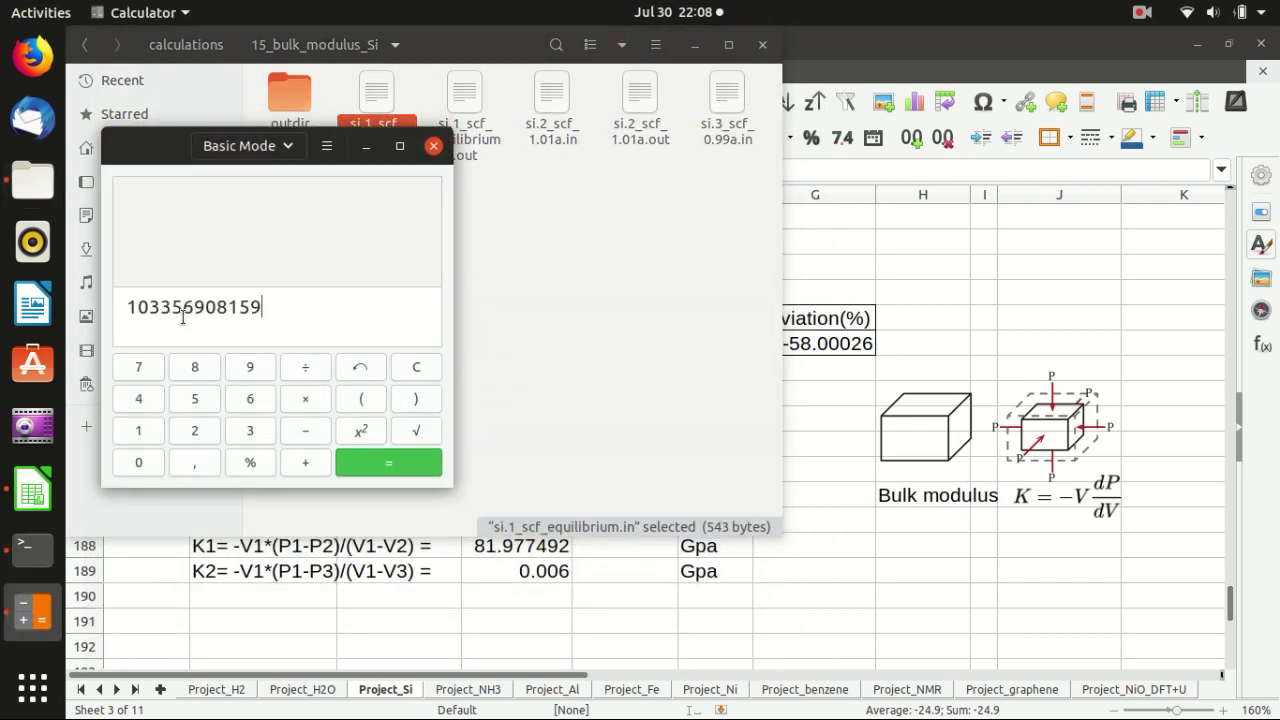
pyautogui.click(149, 295)
pyautogui.write(',')
pyautogui.click(301, 305)
pyautogui.write('*0')
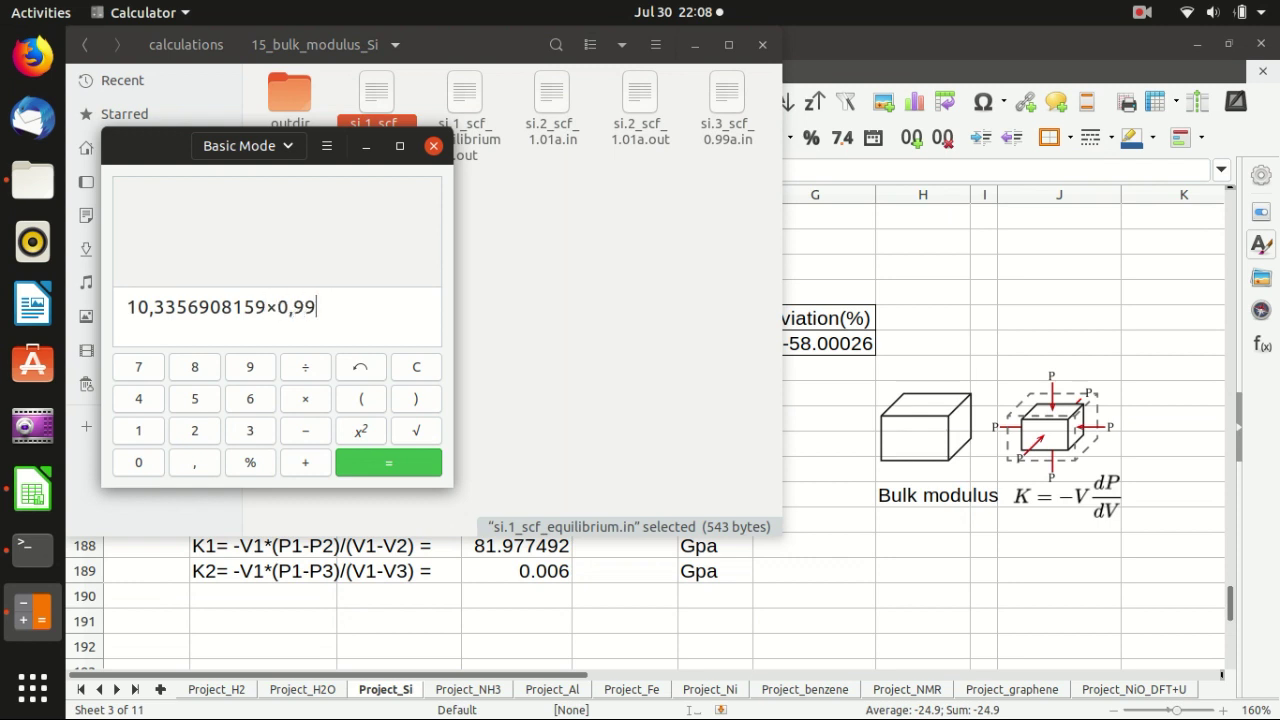
pyautogui.press('Return')
pyautogui.moveTo(314, 298); pyautogui.dragTo(20, 305)
pyautogui.hotkey('ctrl', 'c')
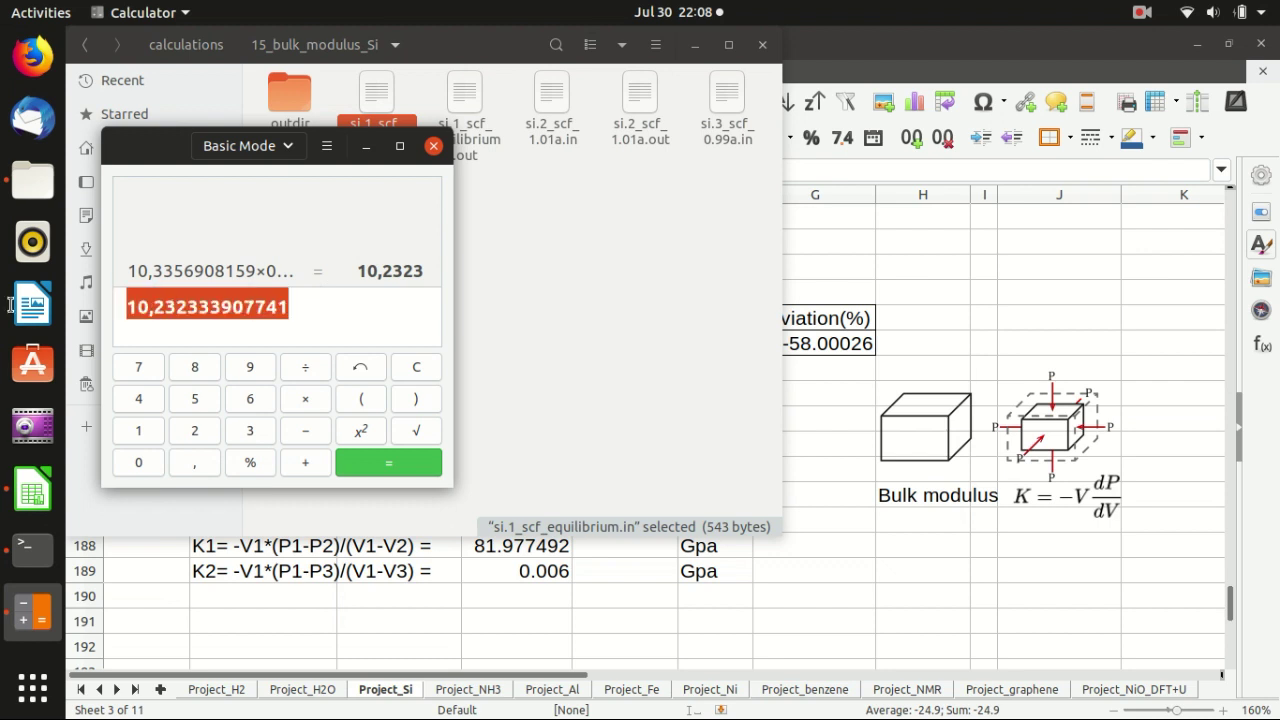
# - Replace celldm(1) in si.3_scf_0.99a.in with 10.232333907741, using a decimal point, and save
pyautogui.click(591, 225)
pyautogui.doubleClick(727, 108)
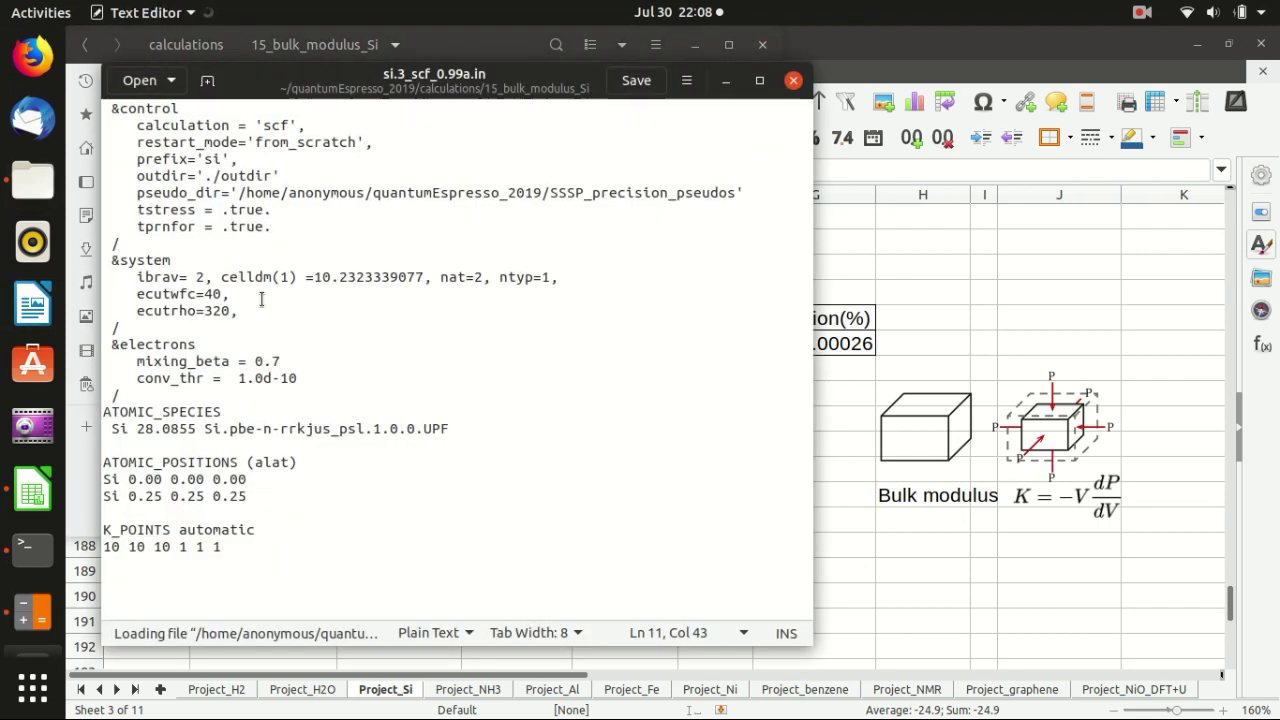
pyautogui.click(337, 235)
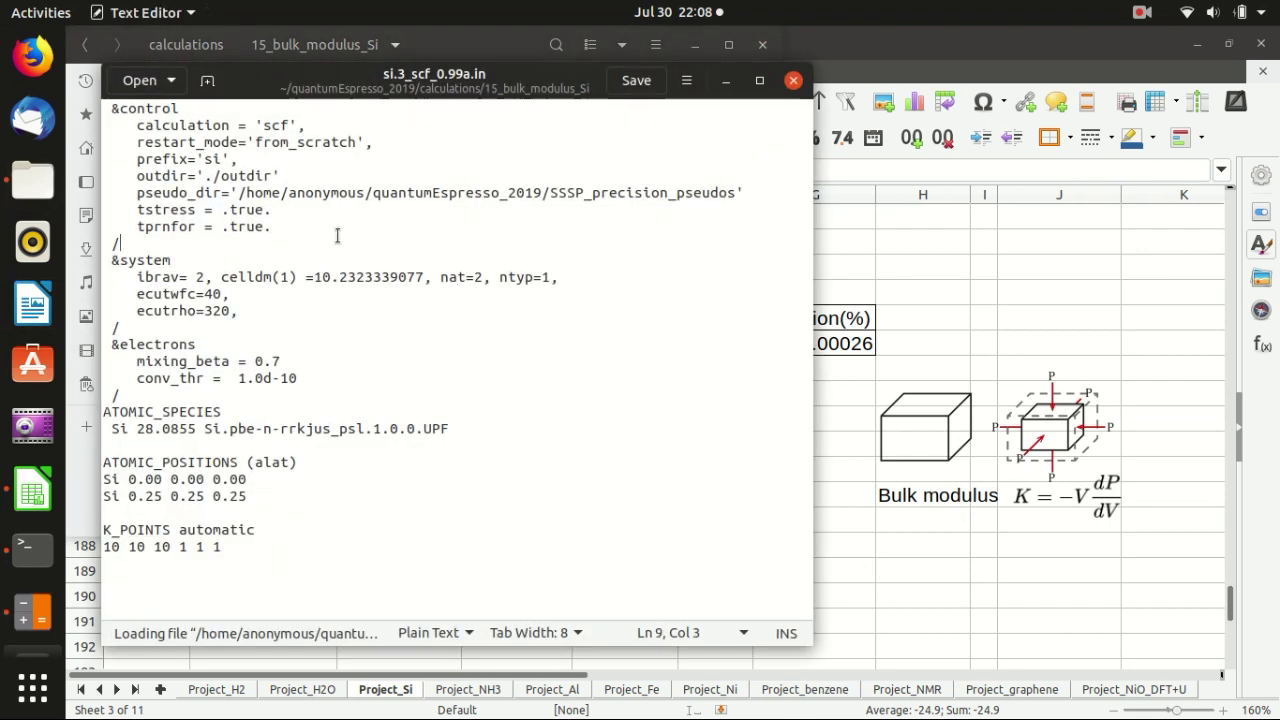
pyautogui.moveTo(428, 277)
pyautogui.mouseDown()
pyautogui.moveTo(316, 277)
pyautogui.moveTo(421, 276)
pyautogui.mouseUp()
pyautogui.click(420, 277)
pyautogui.hotkey('ctrl', 'v')
pyautogui.click(341, 277)
pyautogui.press('BackSpace')
pyautogui.write('.')
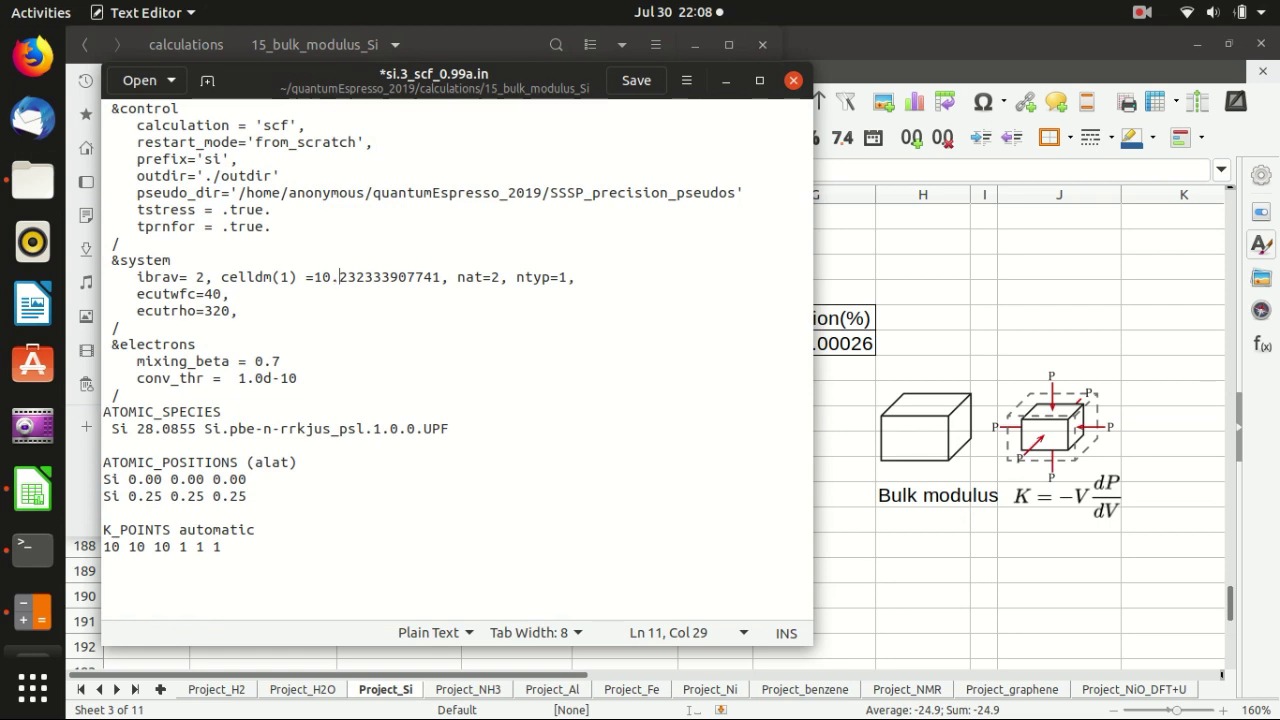
pyautogui.click(636, 80)
# - Rerun the previous mpirun pw.x command on si.3_scf_0.99a.in, with output to si.3_scf_0.99a.out
pyautogui.click(793, 80)
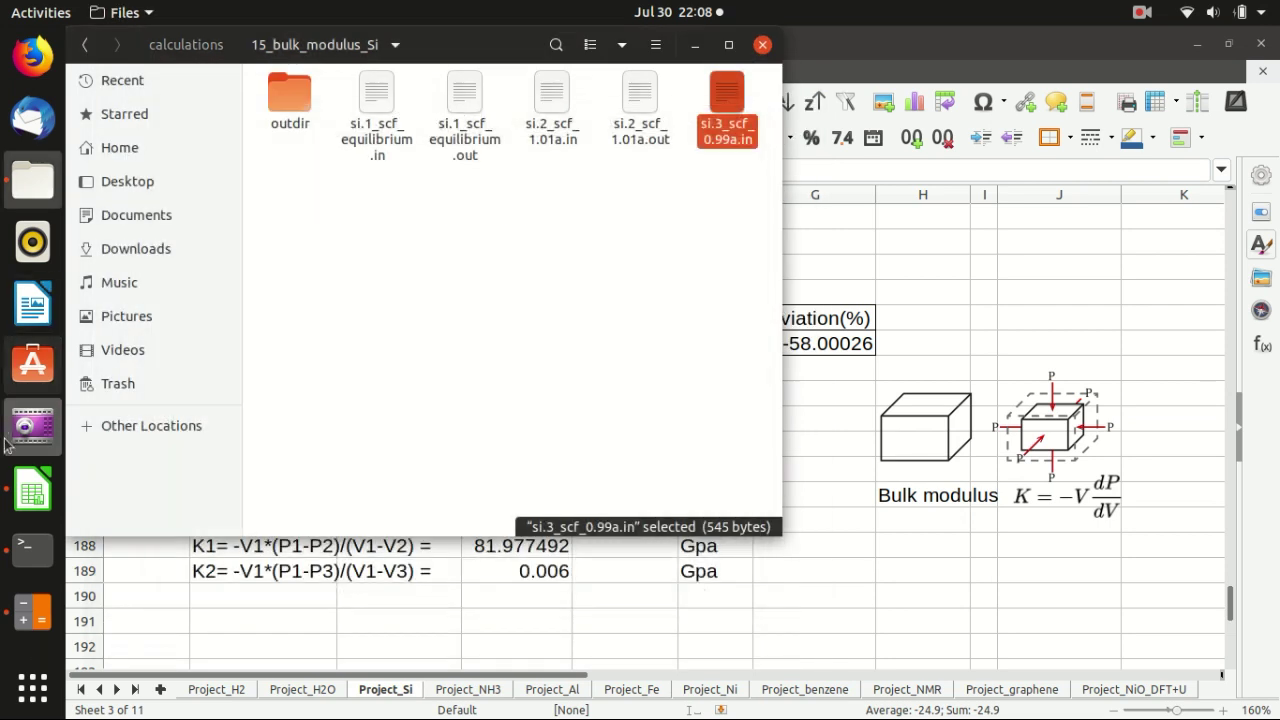
pyautogui.click(33, 545)
pyautogui.press('Up')
pyautogui.press('BackSpace')
pyautogui.press('BackSpace')
pyautogui.press('BackSpace')
pyautogui.press('BackSpace')
pyautogui.press('BackSpace')
pyautogui.press('BackSpace')
pyautogui.press('BackSpace')
pyautogui.press('BackSpace')
pyautogui.press('BackSpace')
pyautogui.press('BackSpace')
pyautogui.press('BackSpace')
pyautogui.press('BackSpace')
pyautogui.press('BackSpace')
pyautogui.press('BackSpace')
pyautogui.press('BackSpace')
pyautogui.press('BackSpace')
pyautogui.press('BackSpace')
pyautogui.press('BackSpace')
pyautogui.press('BackSpace')
pyautogui.press('BackSpace')
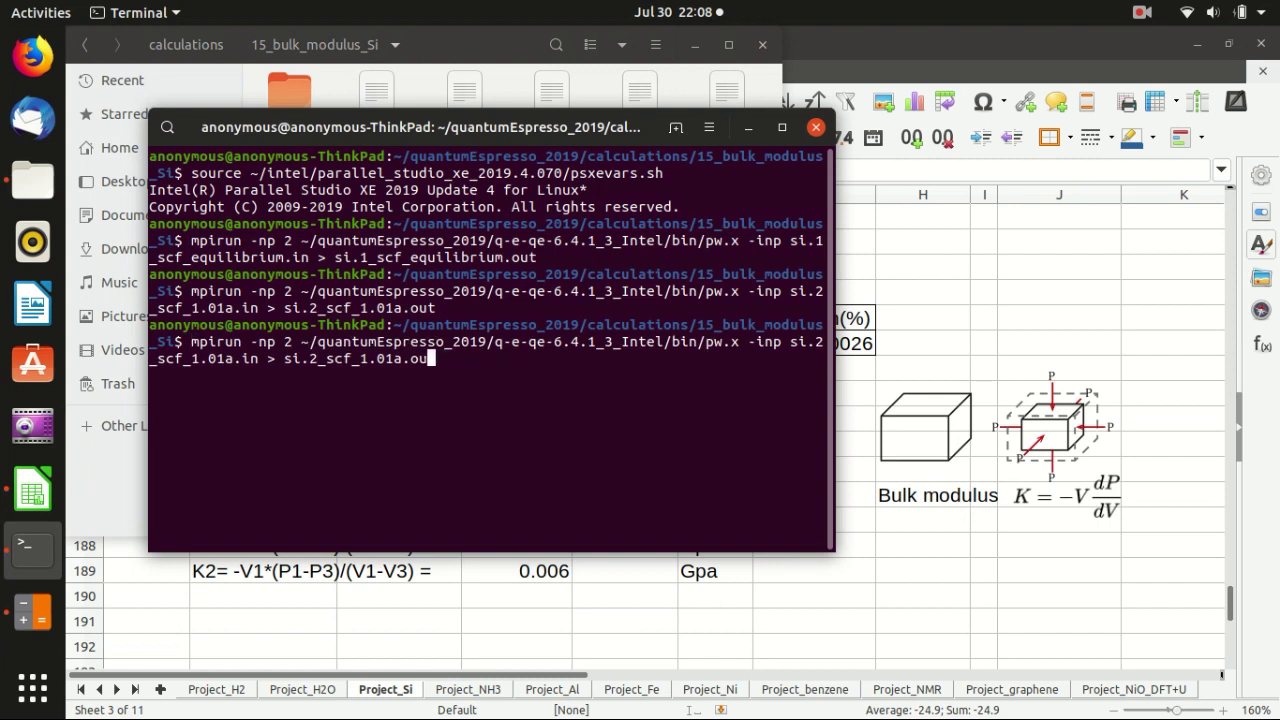
pyautogui.press('BackSpace')
pyautogui.write('3')
pyautogui.press('Tab')
pyautogui.write('> ')
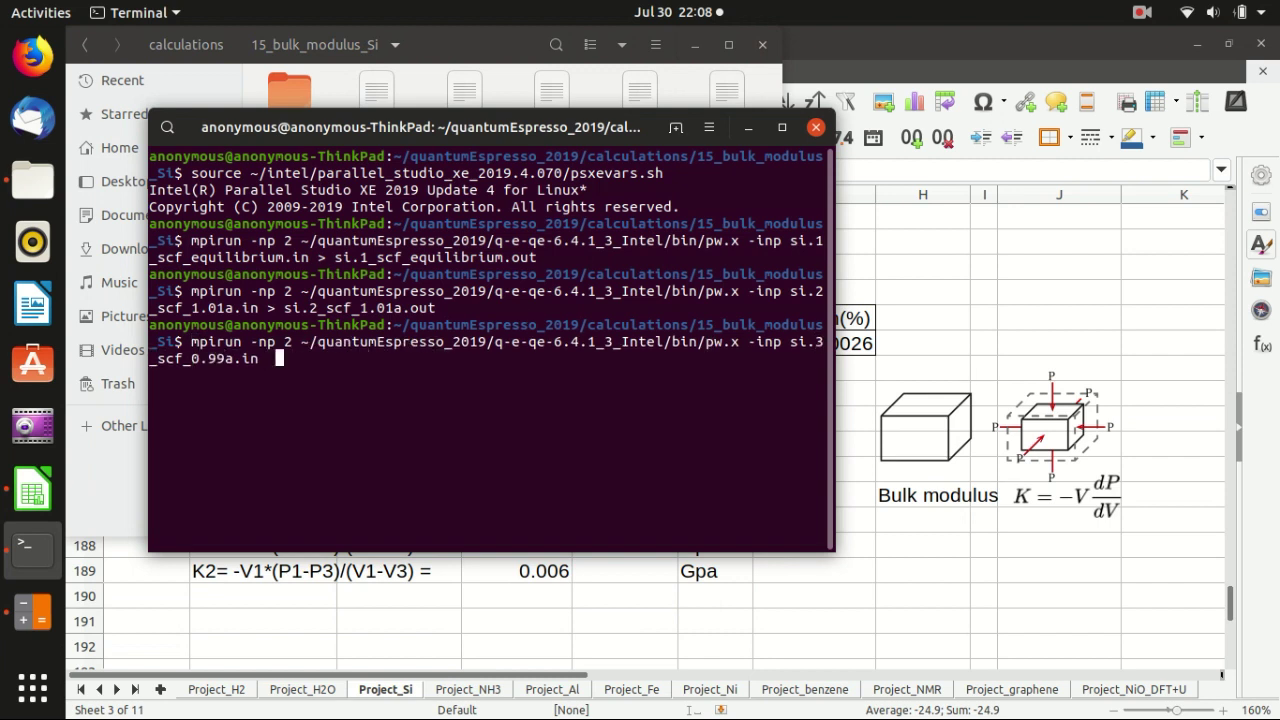
pyautogui.write('si.3')
pyautogui.press('Tab')
pyautogui.press('BackSpace')
pyautogui.press('BackSpace')
pyautogui.write('out')
pyautogui.press('Return')
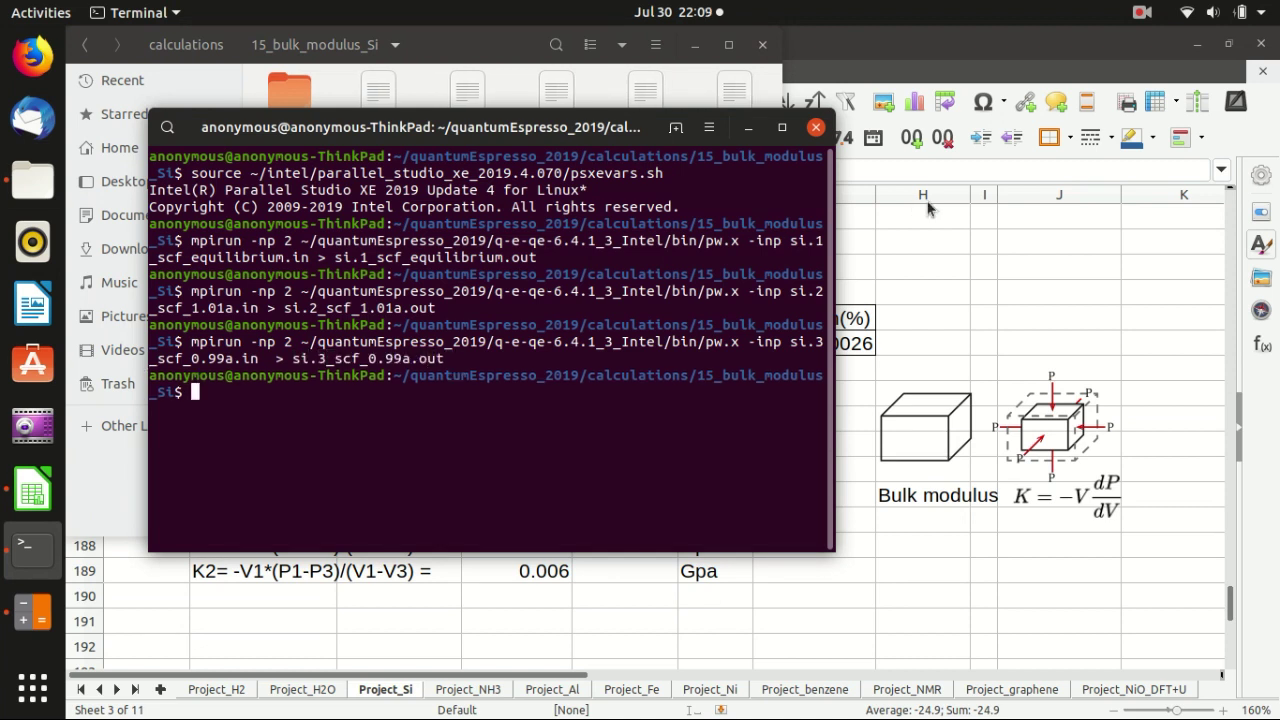
# - Copy celldm(1) 10.232333907741 from si.3_scf_0.99a.in into cell E184 of data.ods
pyautogui.click(960, 285)
pyautogui.click(714, 100)
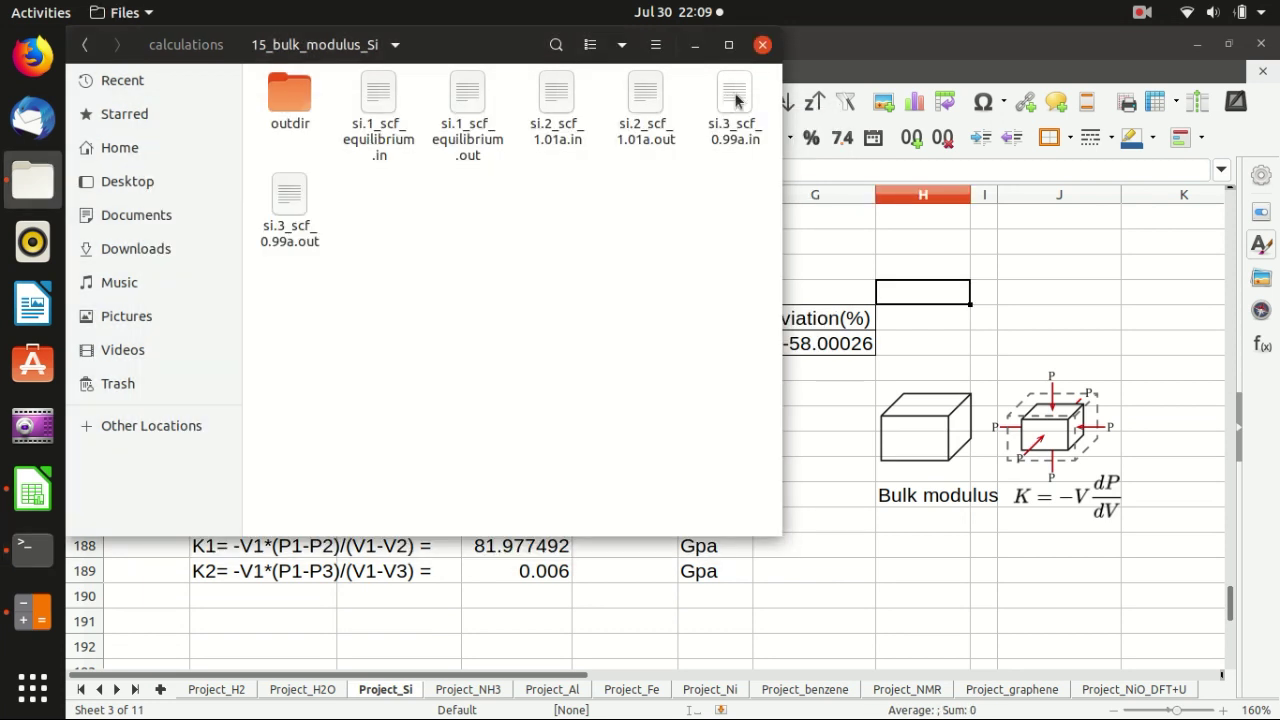
pyautogui.doubleClick(735, 100)
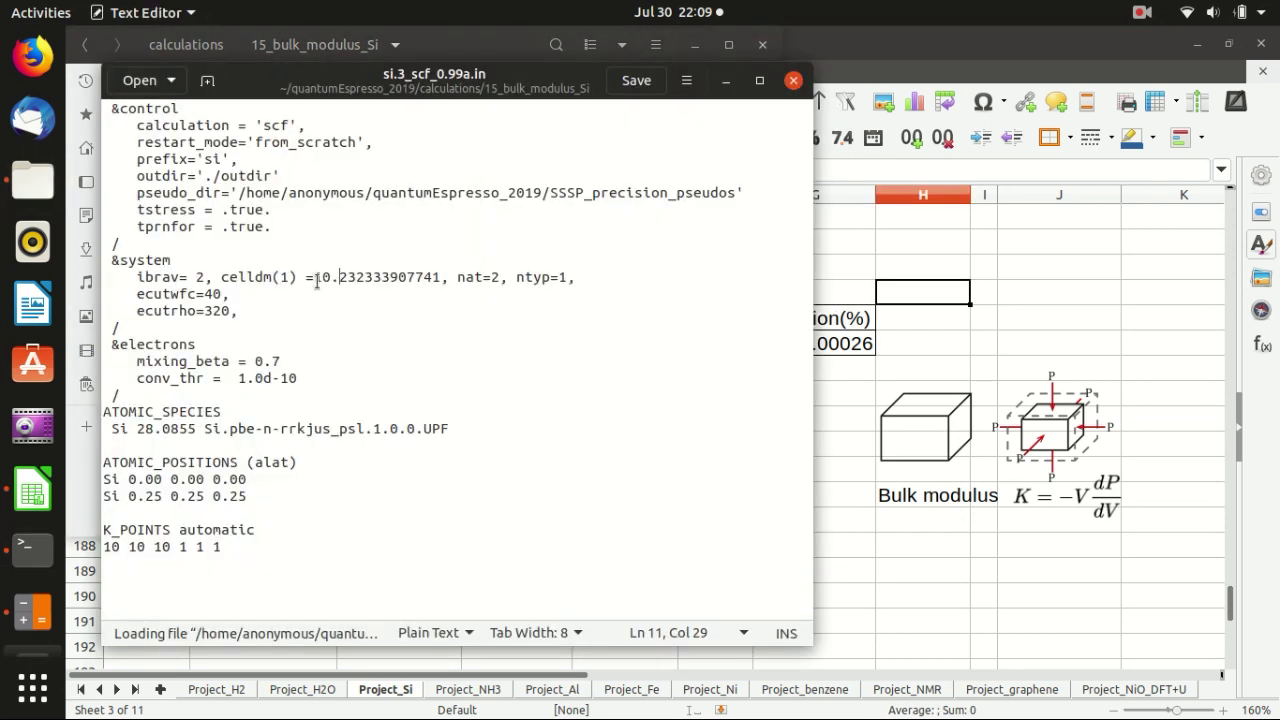
pyautogui.moveTo(317, 282); pyautogui.dragTo(438, 277)
pyautogui.hotkey('ctrl', 'c')
pyautogui.click(437, 277)
pyautogui.click(318, 277)
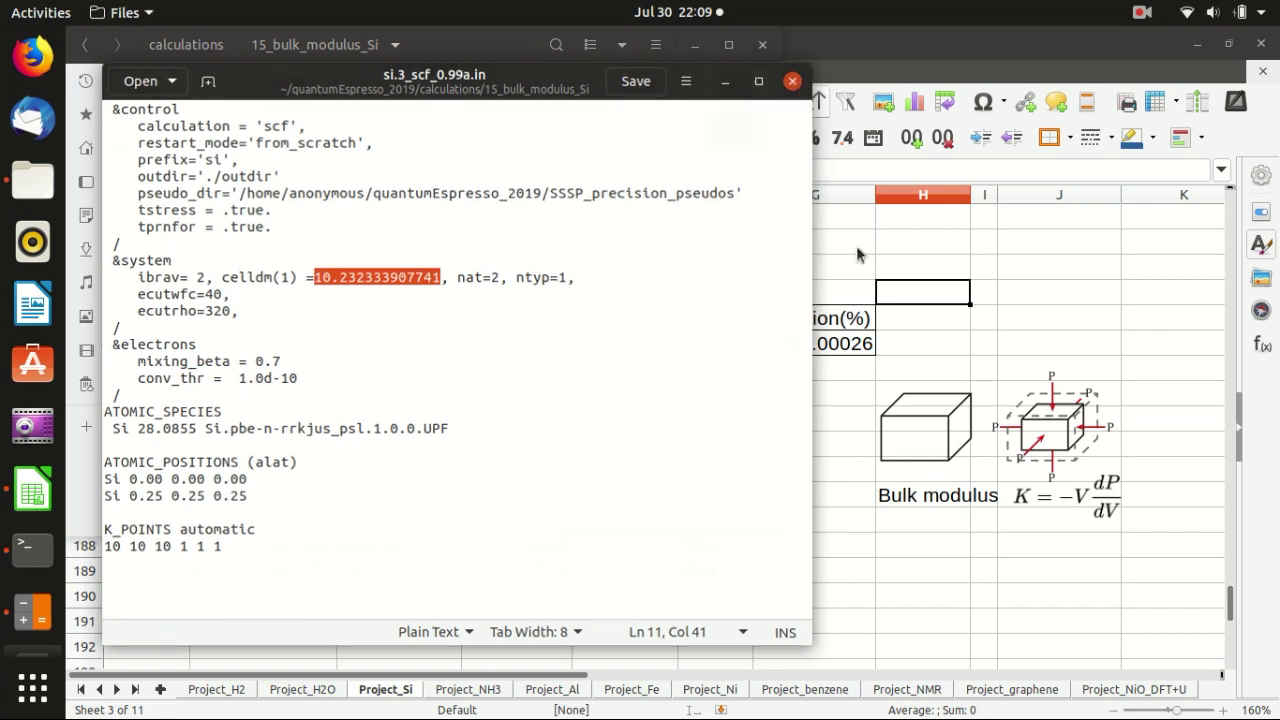
pyautogui.click(793, 80)
pyautogui.click(800, 120)
pyautogui.click(627, 437)
pyautogui.hotkey('ctrl', 'v')
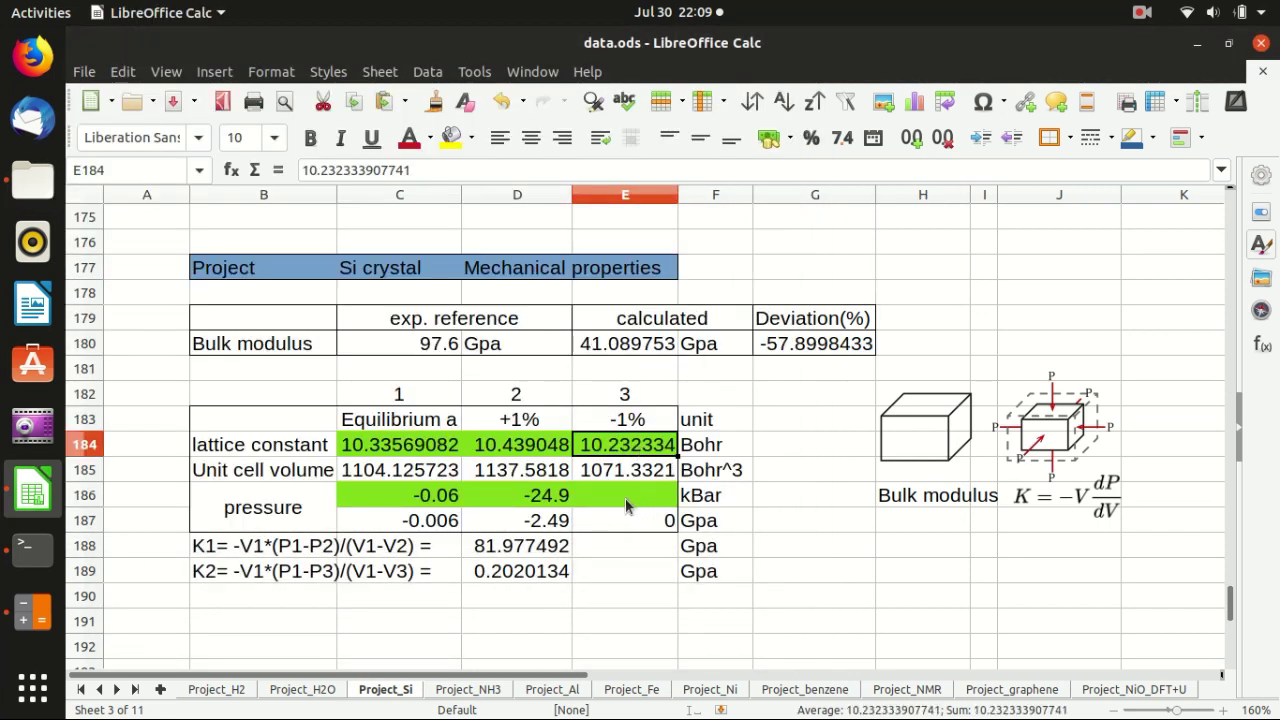
# - Copy the 28.51 kbar total pressure from si.3_scf_0.99a.out into cell E186
pyautogui.click(636, 497)
pyautogui.hotkey('alt', 'Tab')
pyautogui.click(559, 221)
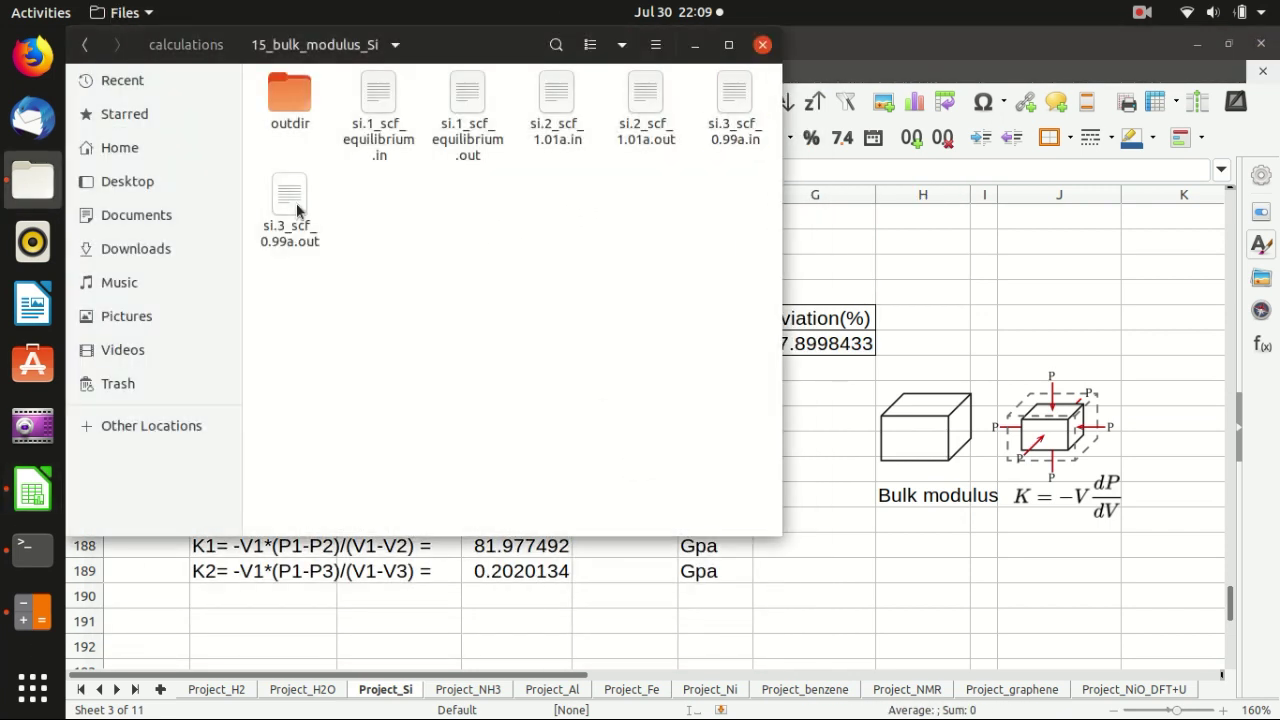
pyautogui.doubleClick(292, 208)
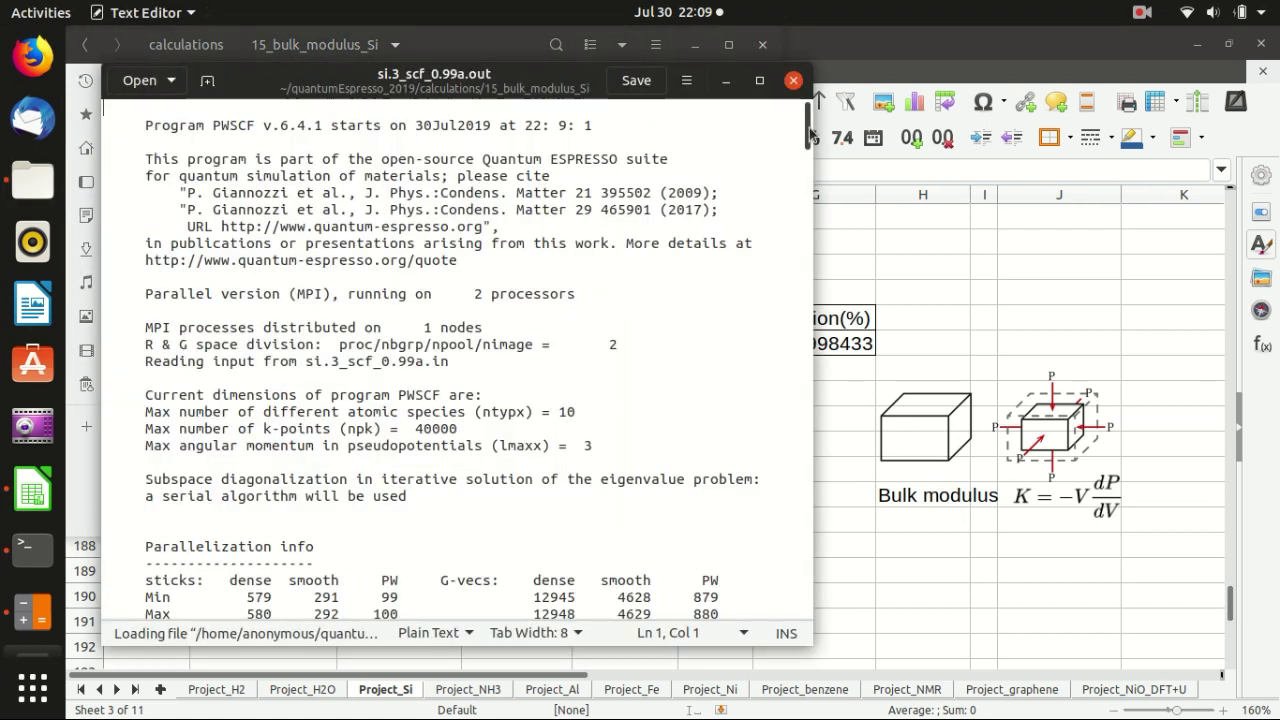
pyautogui.moveTo(809, 128); pyautogui.dragTo(790, 518)
pyautogui.click(765, 272)
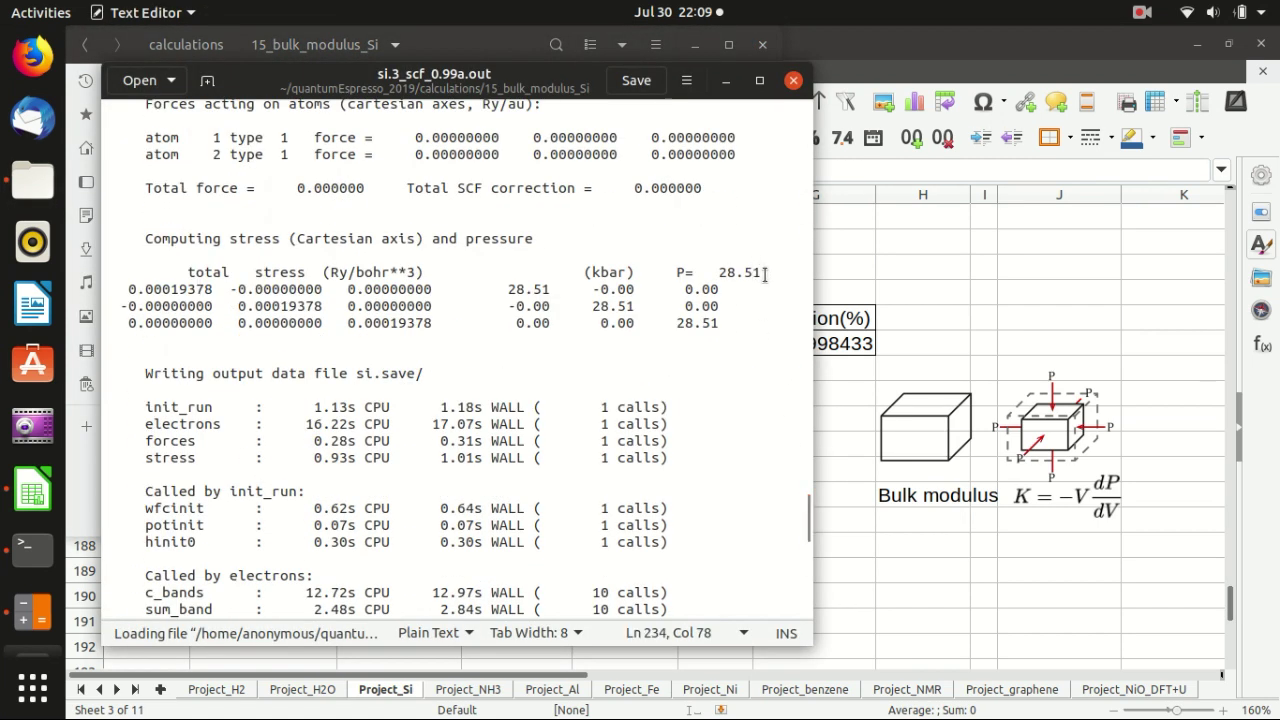
pyautogui.doubleClick(750, 272)
pyautogui.hotkey('ctrl', 'c')
pyautogui.click(793, 80)
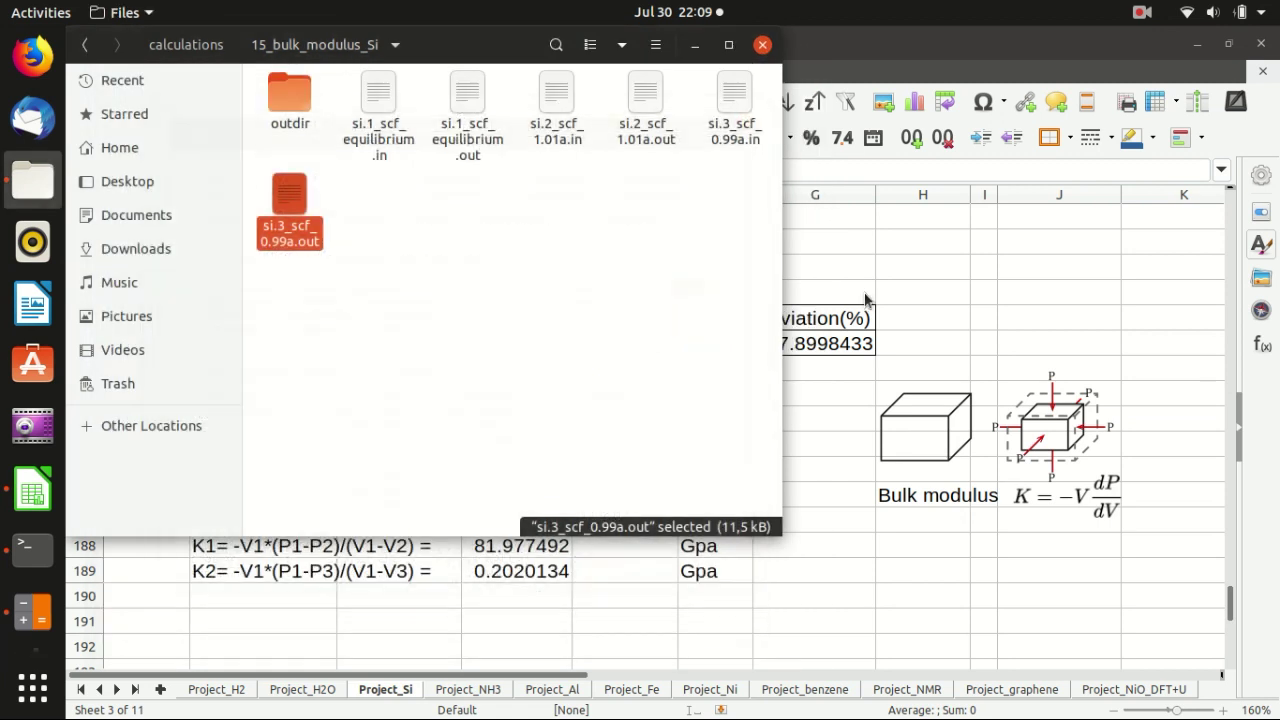
pyautogui.click(866, 300)
pyautogui.click(606, 493)
pyautogui.hotkey('ctrl', 'v')
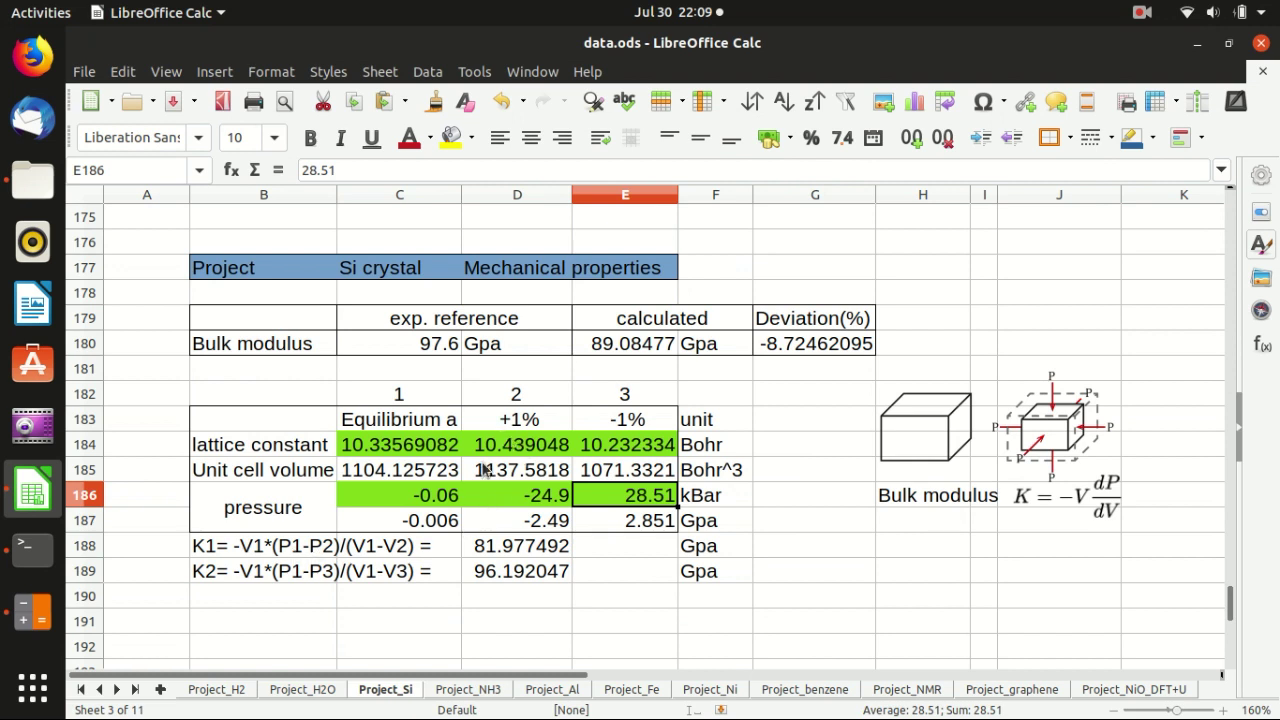
pyautogui.click(494, 498)
pyautogui.click(424, 505)
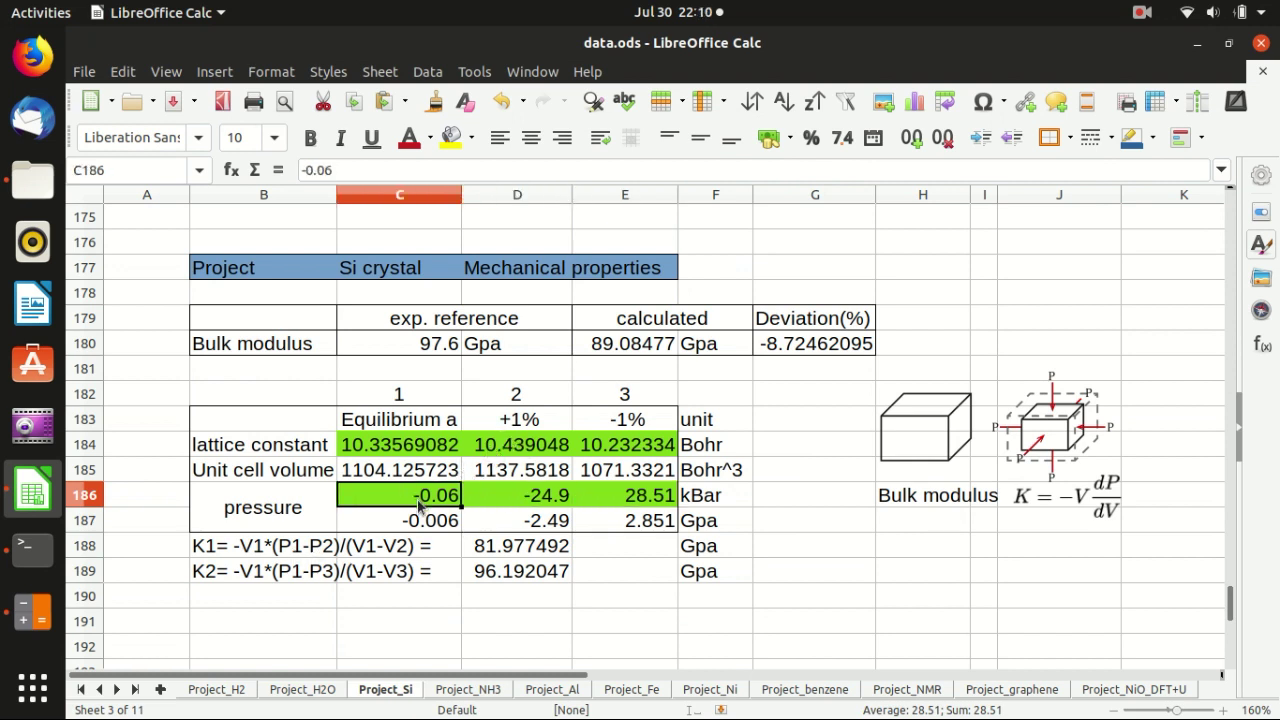
pyautogui.click(502, 450)
pyautogui.click(490, 486)
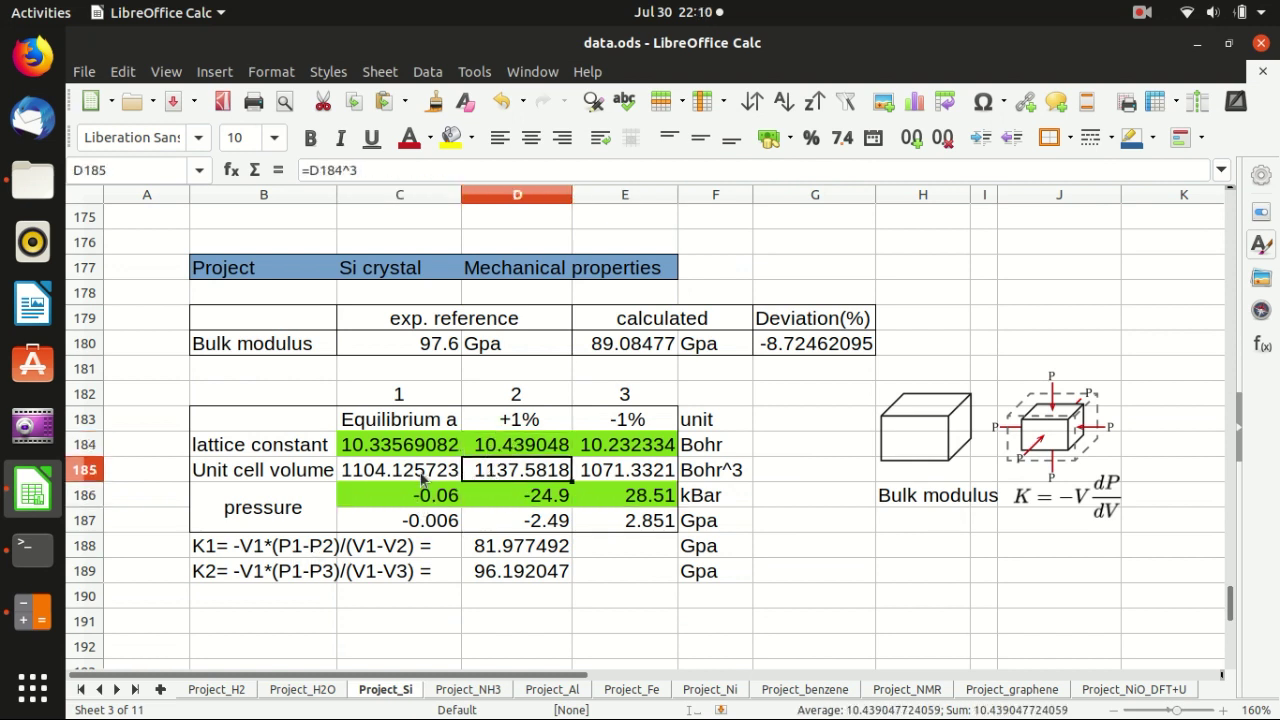
pyautogui.click(416, 479)
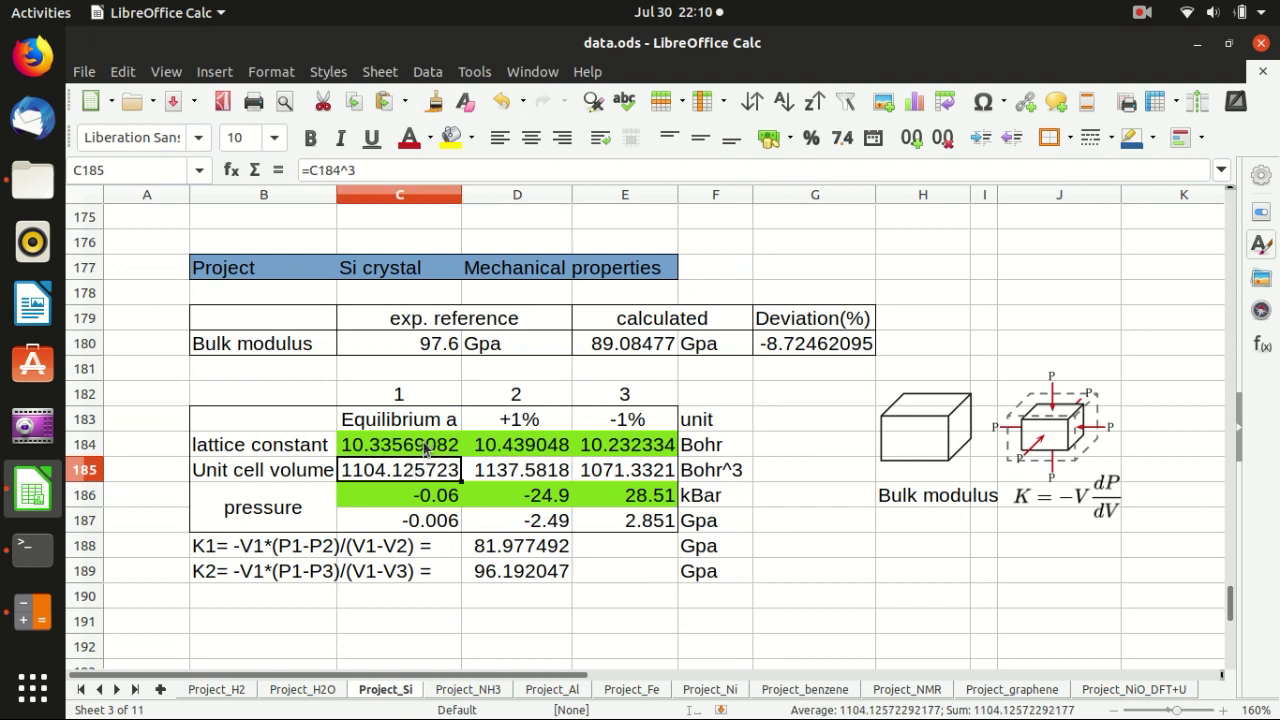
pyautogui.click(498, 474)
pyautogui.click(428, 480)
pyautogui.click(507, 553)
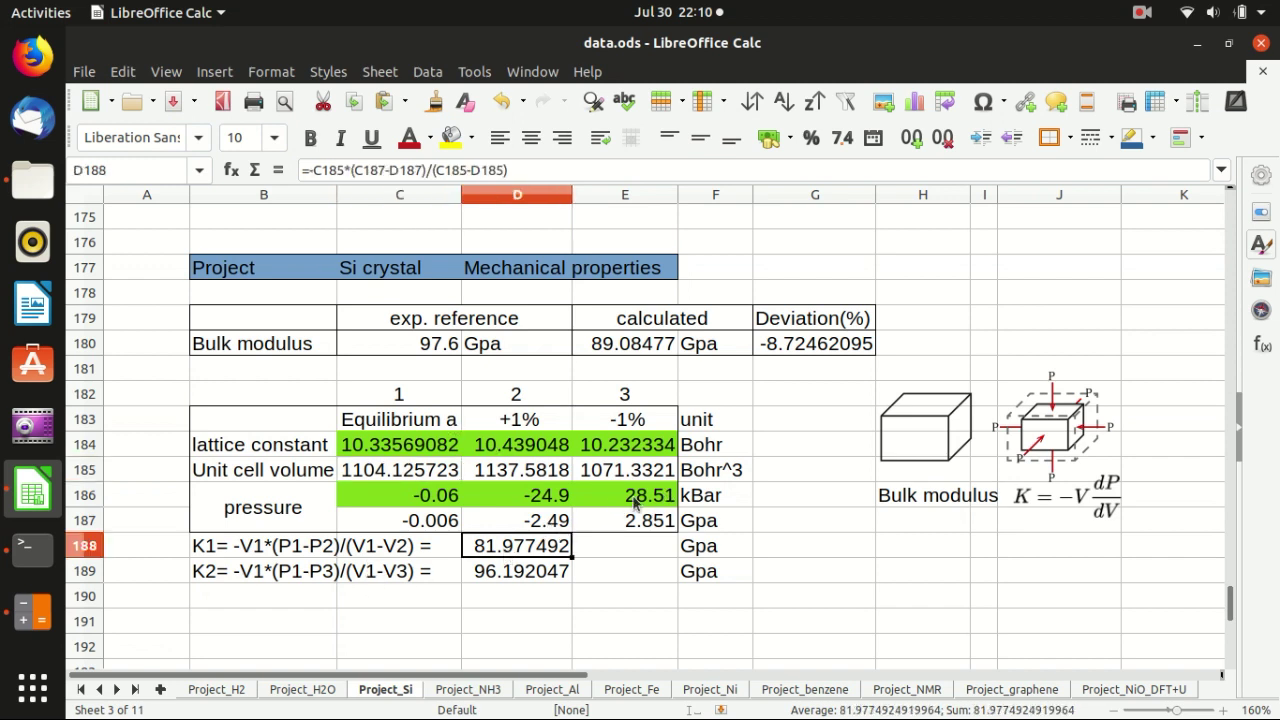
pyautogui.click(455, 503)
pyautogui.click(633, 501)
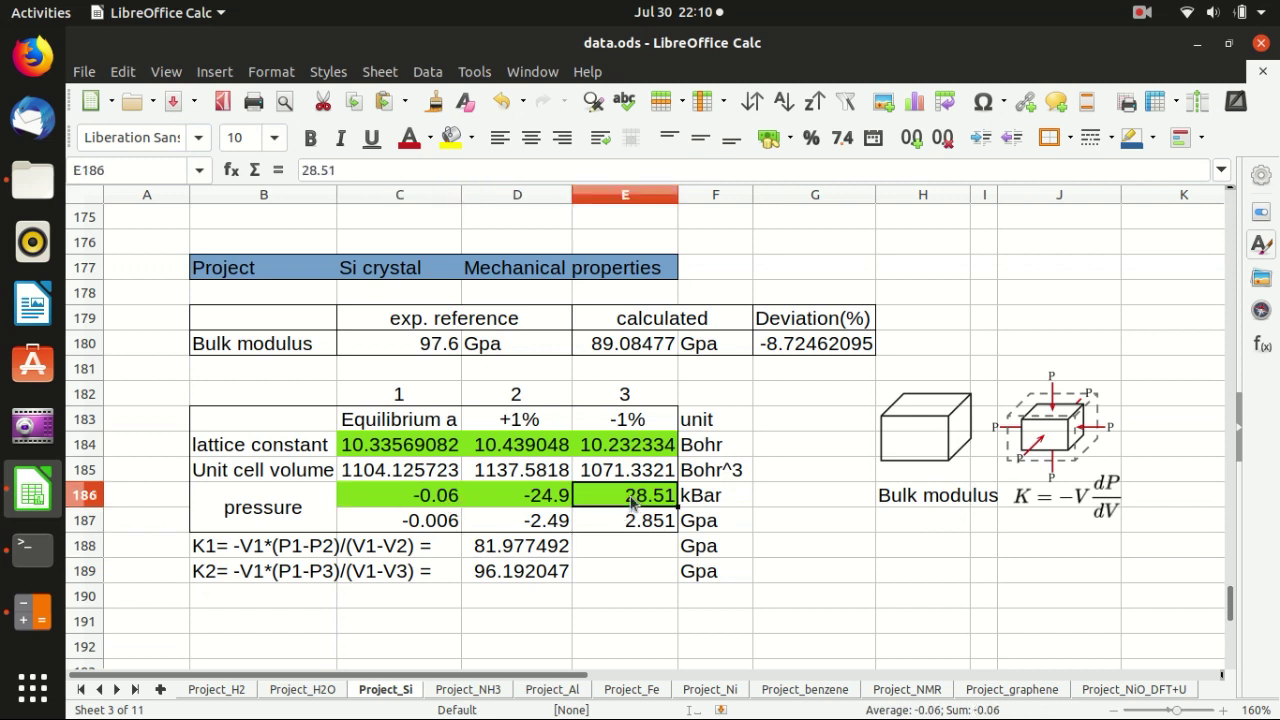
pyautogui.click(517, 576)
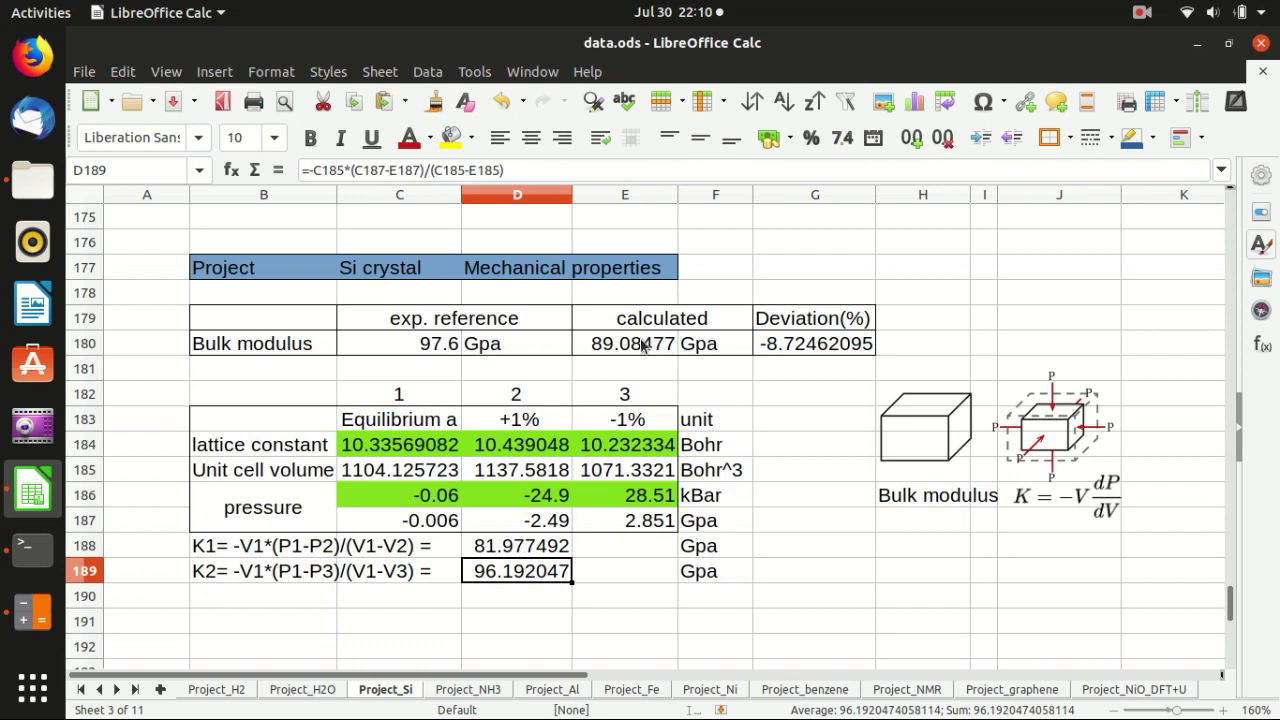
pyautogui.click(662, 349)
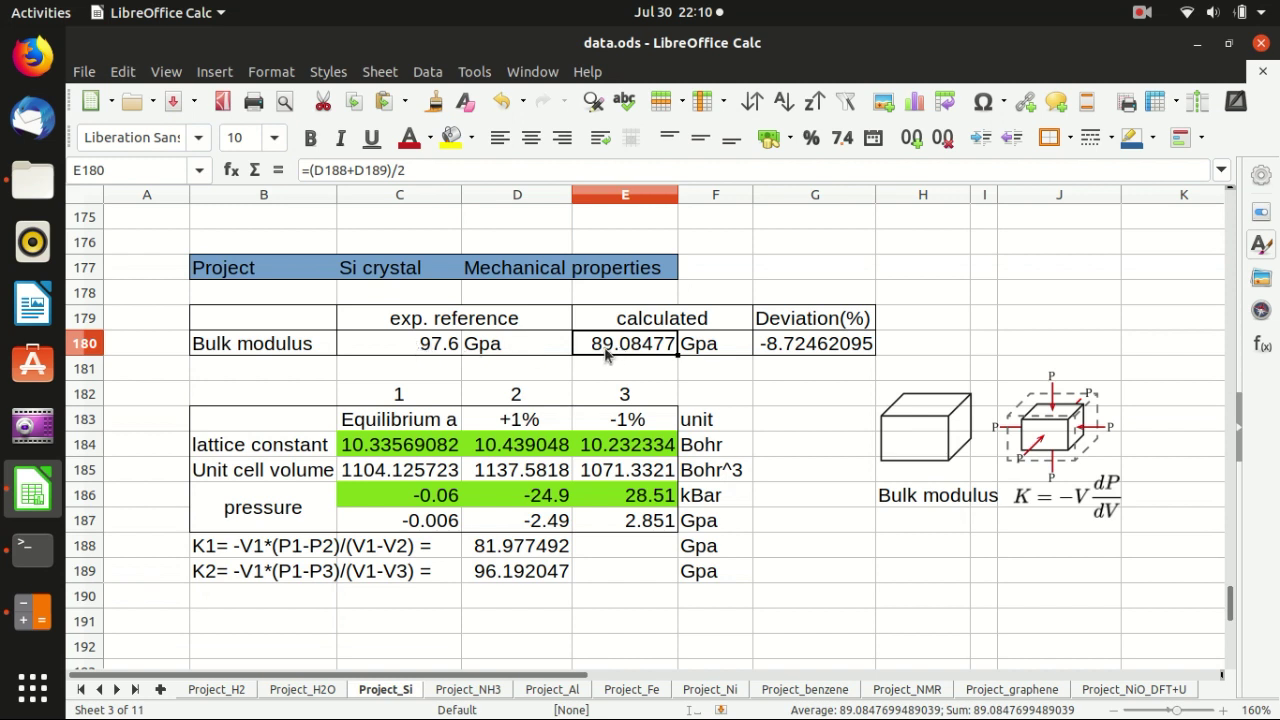
pyautogui.click(432, 347)
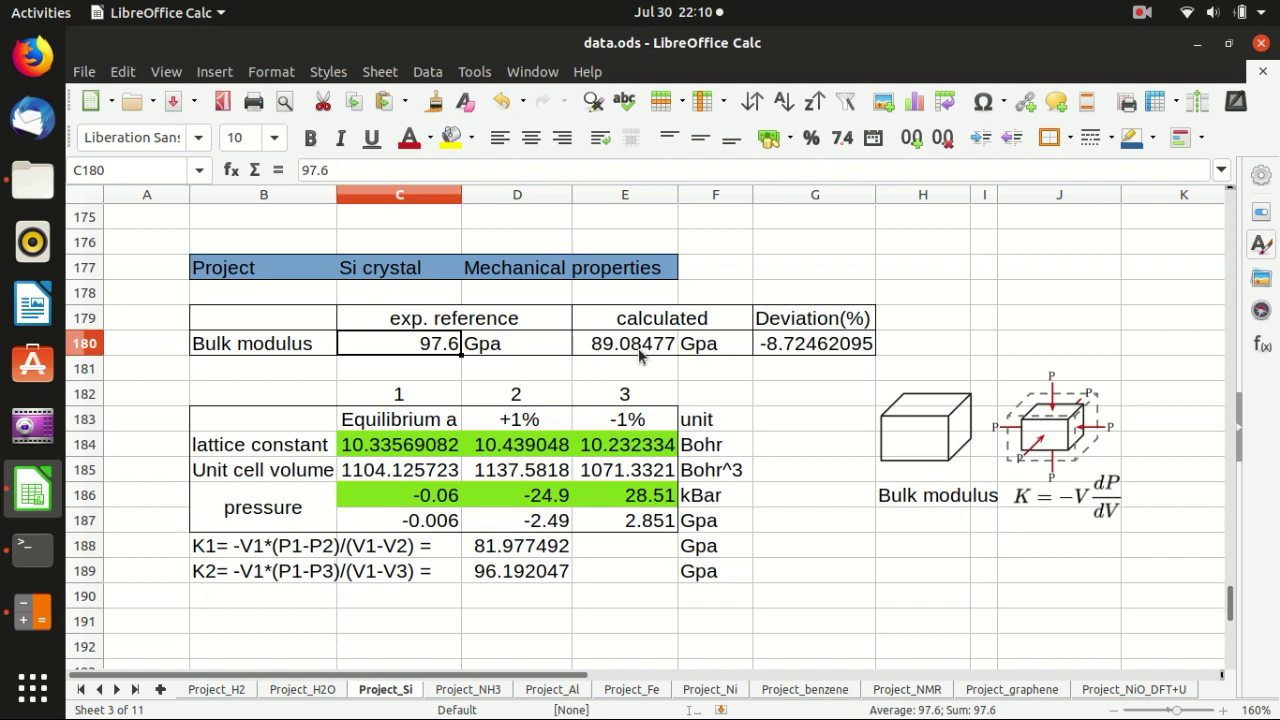
pyautogui.click(808, 347)
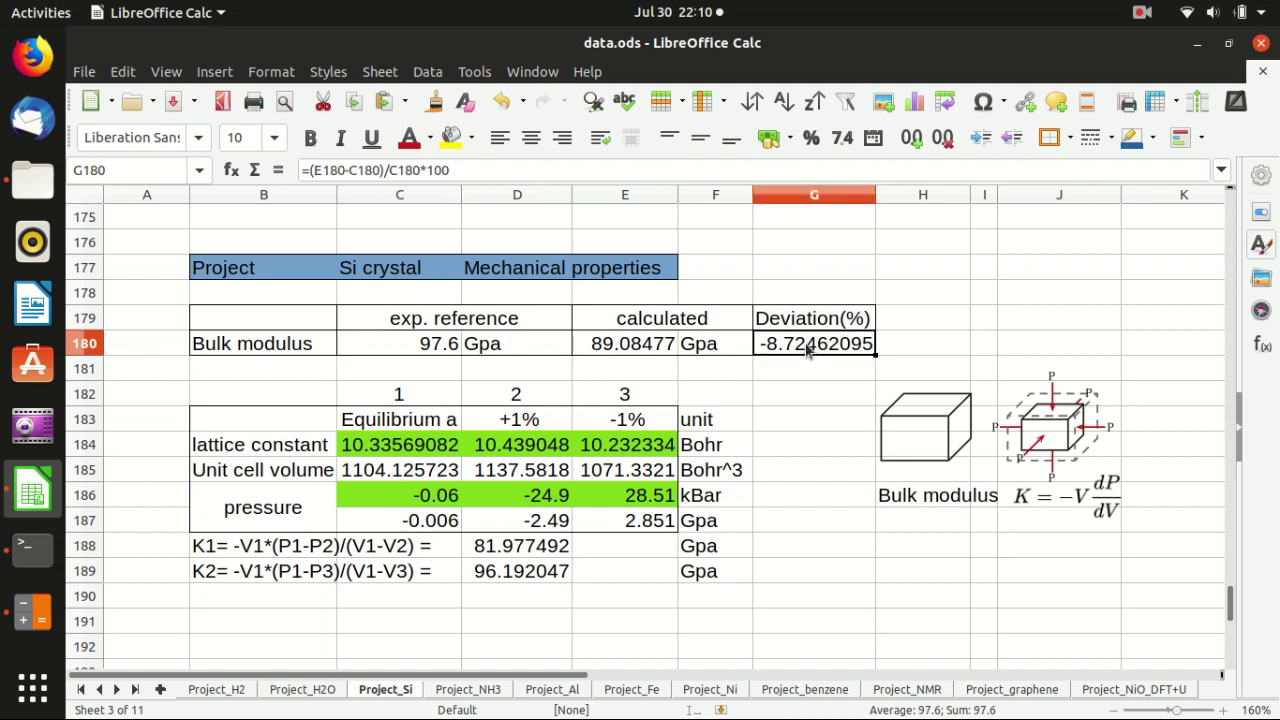